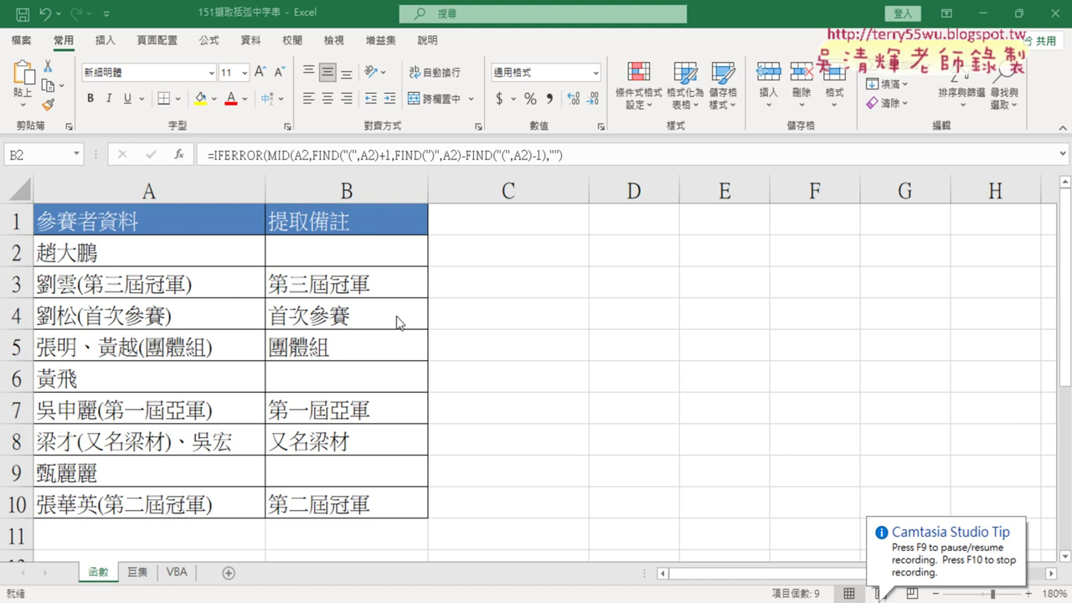
Select the extracted notes B2:B10 and re-commit B2's formula unchanged
{"action": "key", "text": "ctrl+shift+Down"}
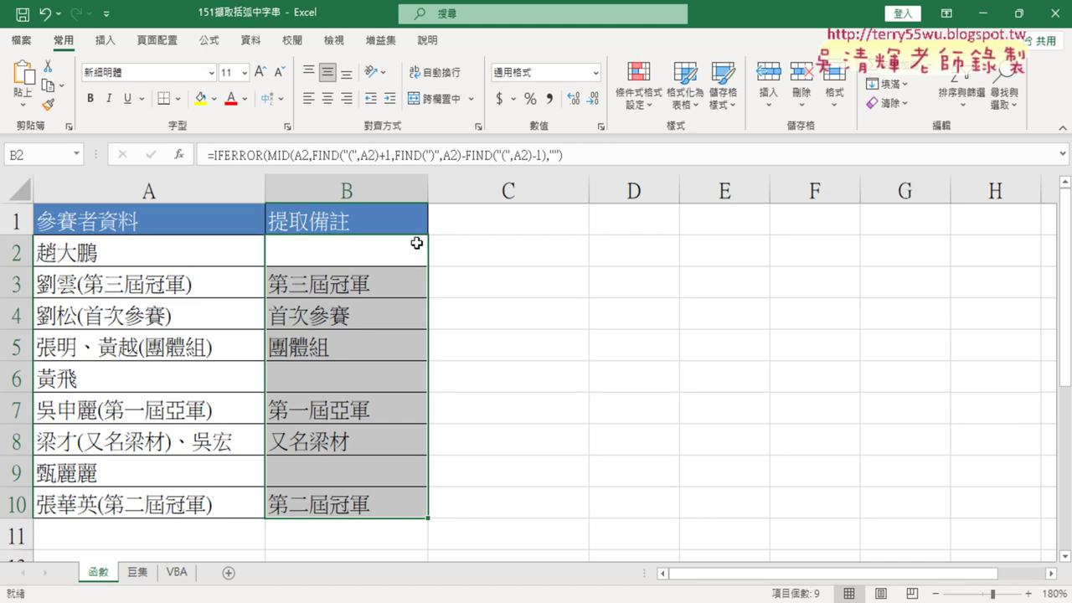
{"action": "left_click", "coordinate": [586, 156]}
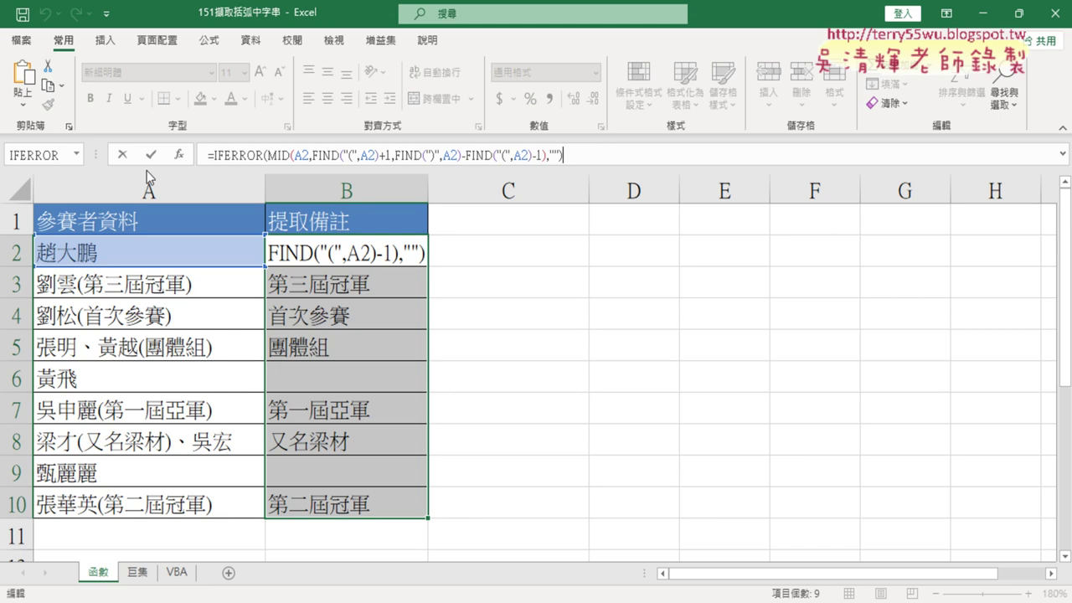
{"action": "key", "text": "Return"}
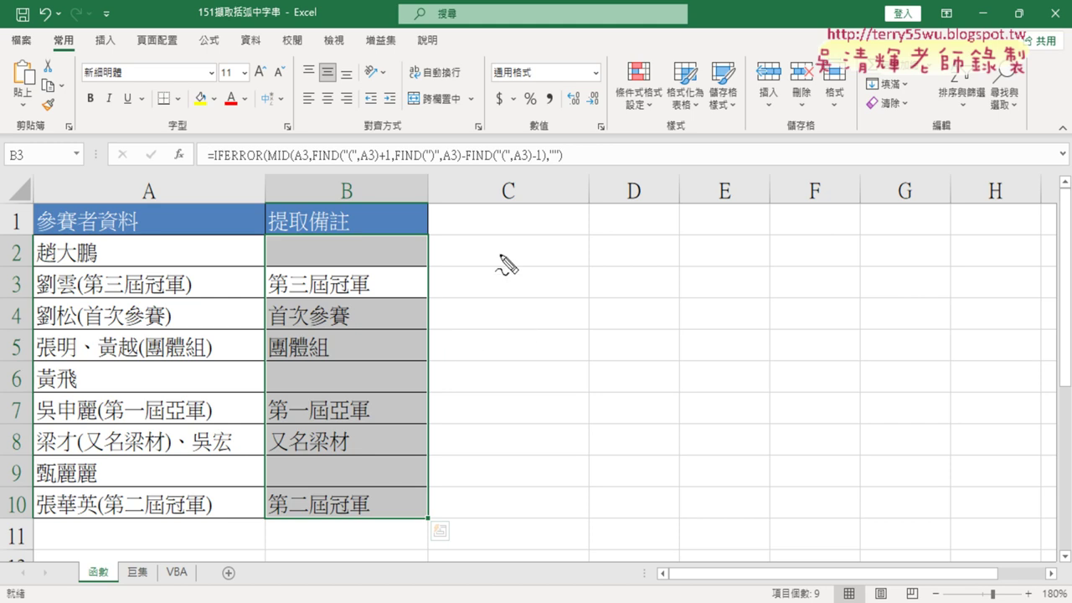
{"action": "mouse_move", "coordinate": [498, 237]}
{"action": "left_mouse_down"}
{"action": "mouse_move", "coordinate": [499, 272]}
{"action": "mouse_move", "coordinate": [603, 271]}
{"action": "left_mouse_up"}
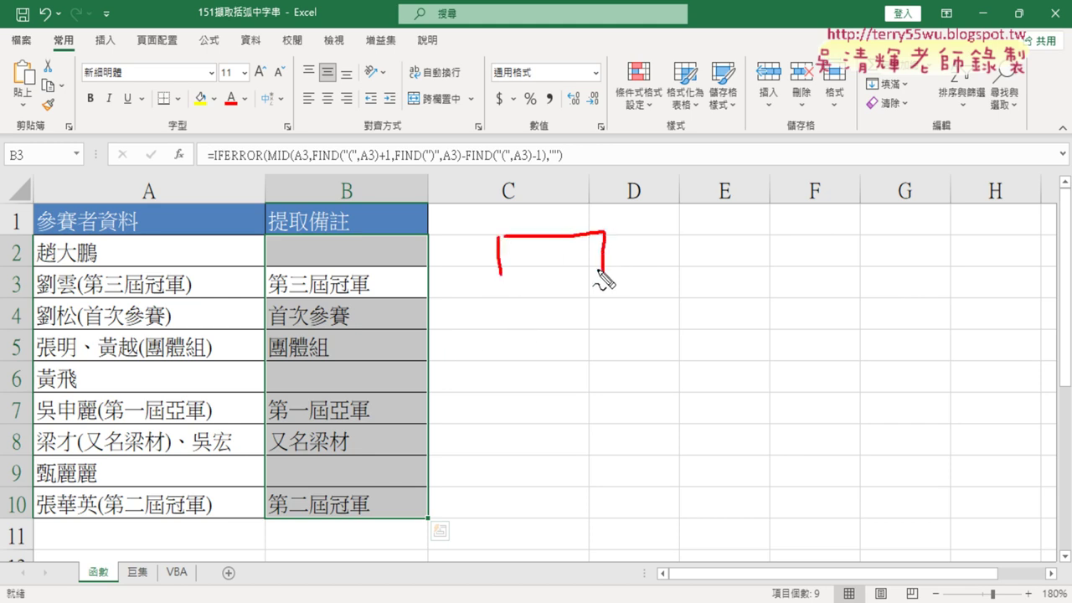
{"action": "left_click_drag", "start_coordinate": [508, 272], "coordinate": [602, 276]}
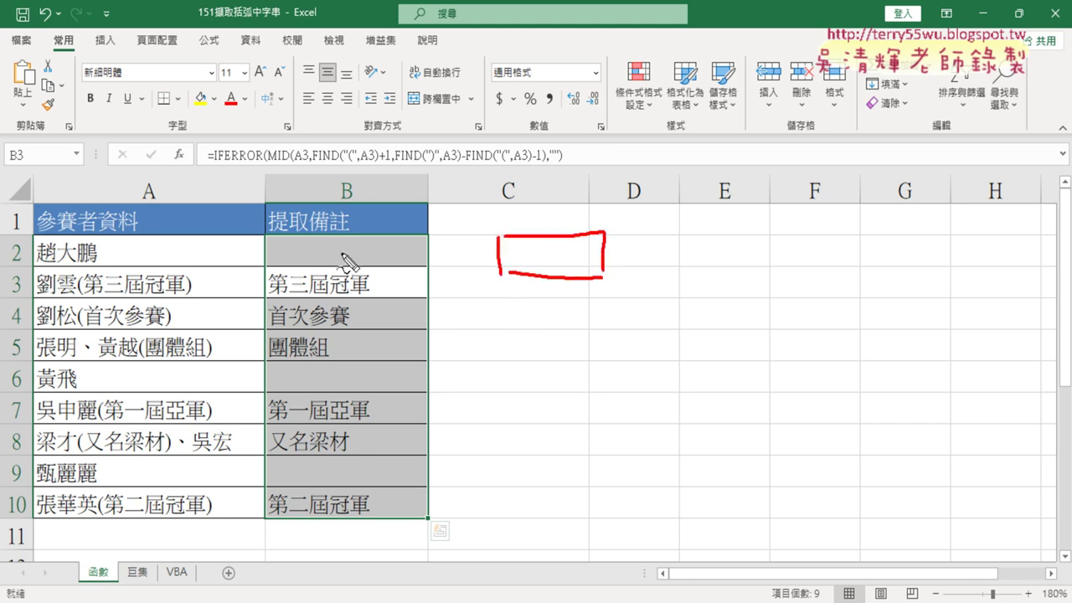
{"action": "mouse_move", "coordinate": [339, 275]}
{"action": "left_mouse_down"}
{"action": "mouse_move", "coordinate": [289, 243]}
{"action": "mouse_move", "coordinate": [352, 285]}
{"action": "mouse_move", "coordinate": [331, 427]}
{"action": "mouse_move", "coordinate": [374, 425]}
{"action": "left_mouse_up"}
{"action": "mouse_move", "coordinate": [502, 290]}
{"action": "left_mouse_down"}
{"action": "mouse_move", "coordinate": [503, 326]}
{"action": "mouse_move", "coordinate": [611, 293]}
{"action": "mouse_move", "coordinate": [613, 327]}
{"action": "left_mouse_up"}
{"action": "left_click_drag", "start_coordinate": [503, 327], "coordinate": [613, 327]}
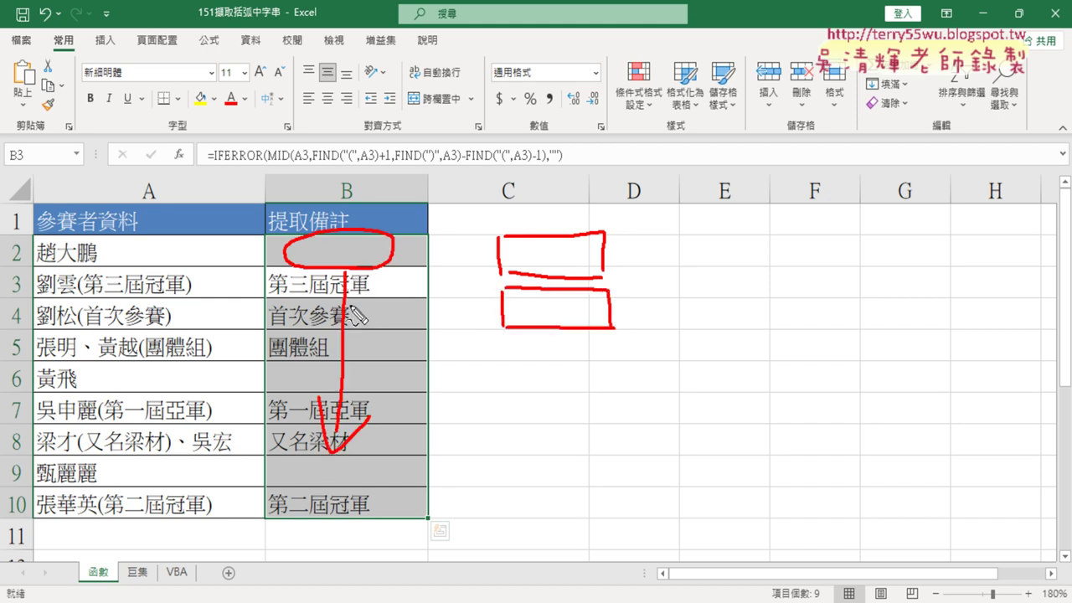
{"action": "mouse_move", "coordinate": [360, 303]}
{"action": "left_mouse_down"}
{"action": "mouse_move", "coordinate": [308, 338]}
{"action": "mouse_move", "coordinate": [449, 369]}
{"action": "left_mouse_up"}
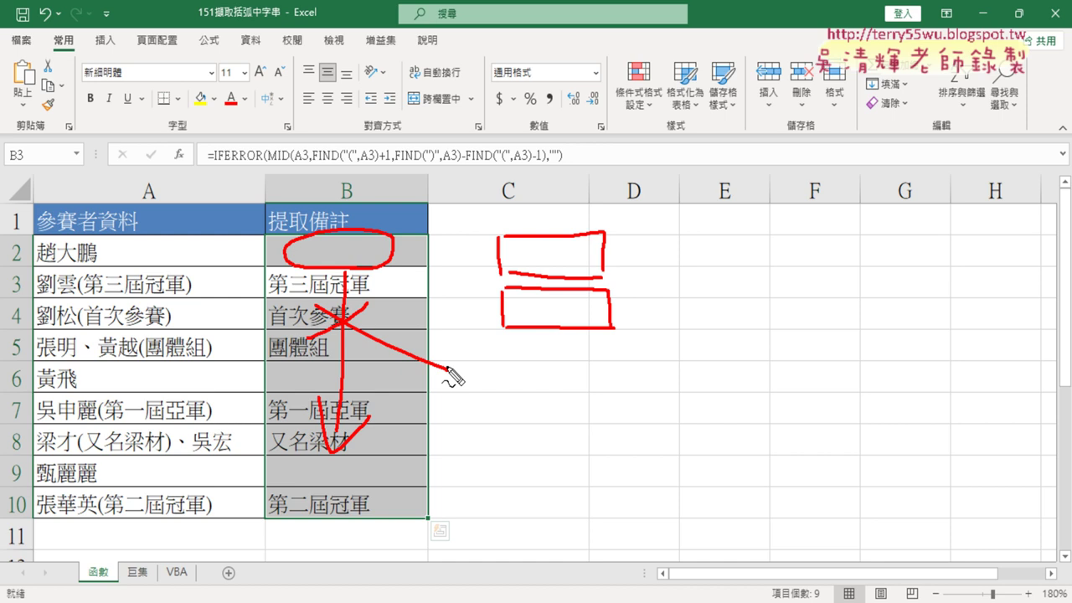
{"action": "key", "text": "Escape"}
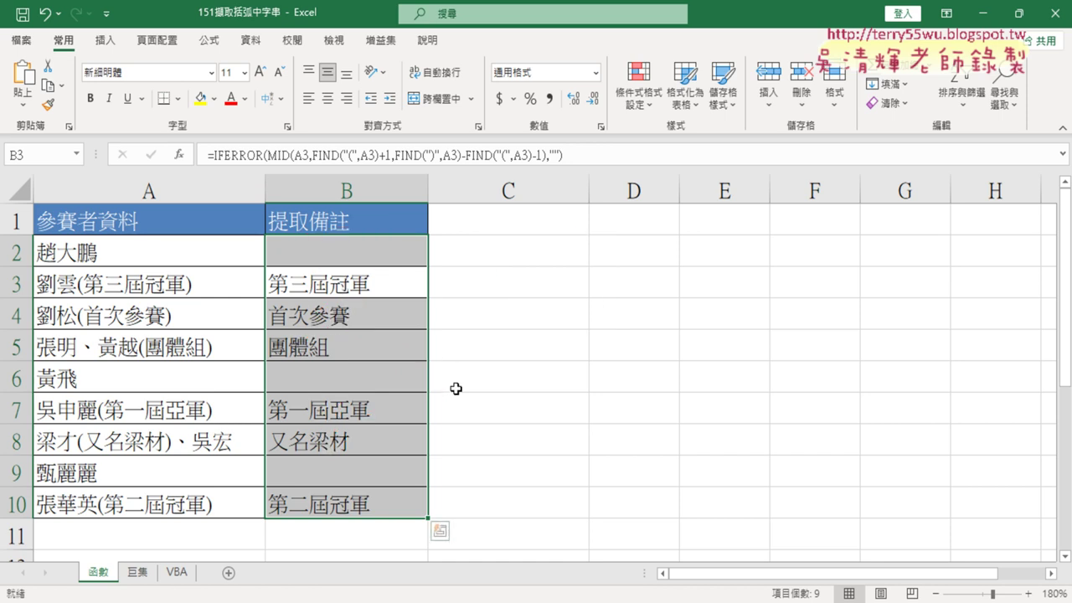
Make a copy of the 函數 sheet by Ctrl-dragging its tab
{"action": "left_click", "coordinate": [139, 574]}
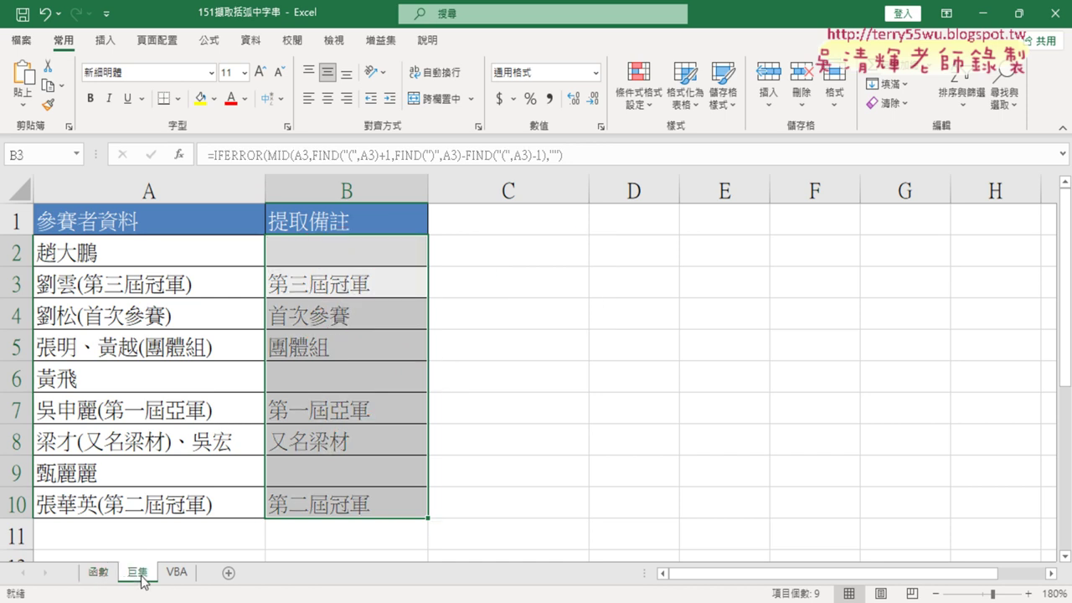
{"action": "left_click", "coordinate": [96, 573]}
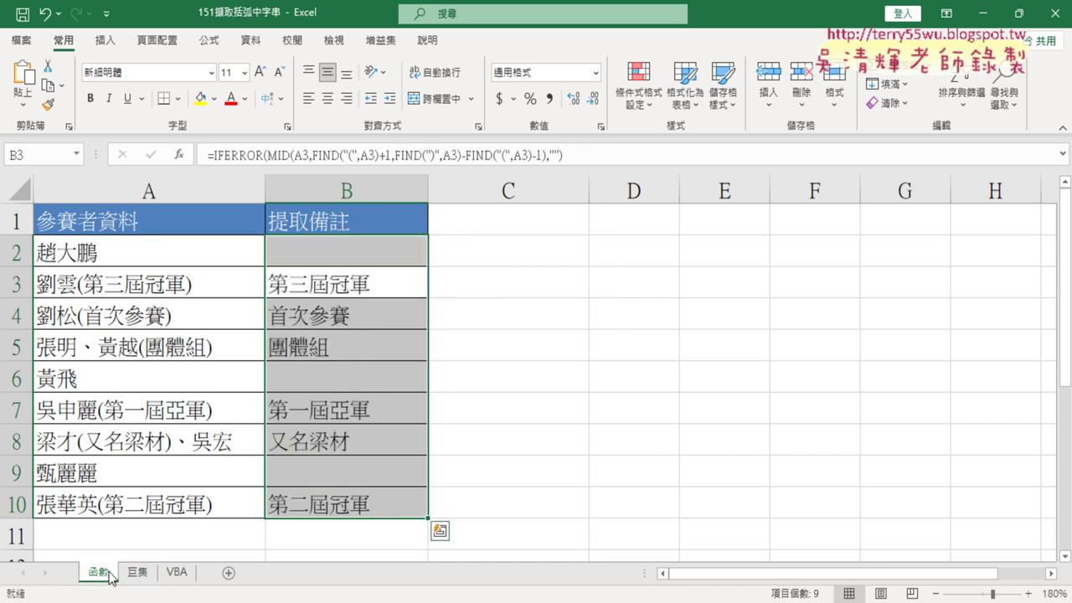
{"action": "left_click_drag", "start_coordinate": [117, 577], "coordinate": [147, 566]}
{"action": "left_click_drag", "start_coordinate": [145, 557], "coordinate": [135, 558]}
{"action": "left_click_drag", "start_coordinate": [136, 569], "coordinate": [149, 574]}
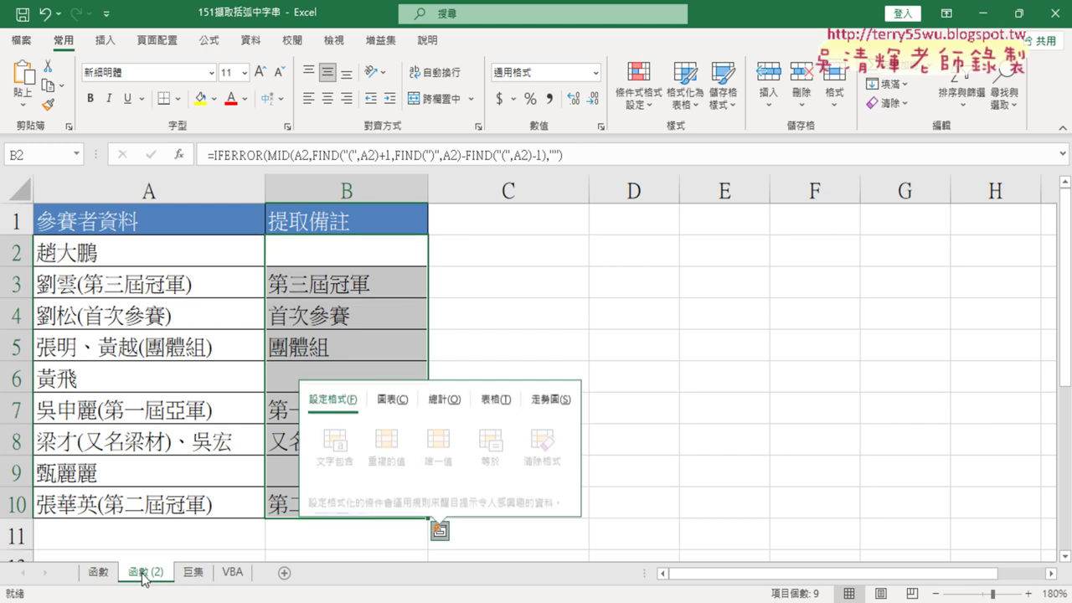
Delete the old 巨集 sheet and confirm the deletion
{"action": "right_click", "coordinate": [193, 572]}
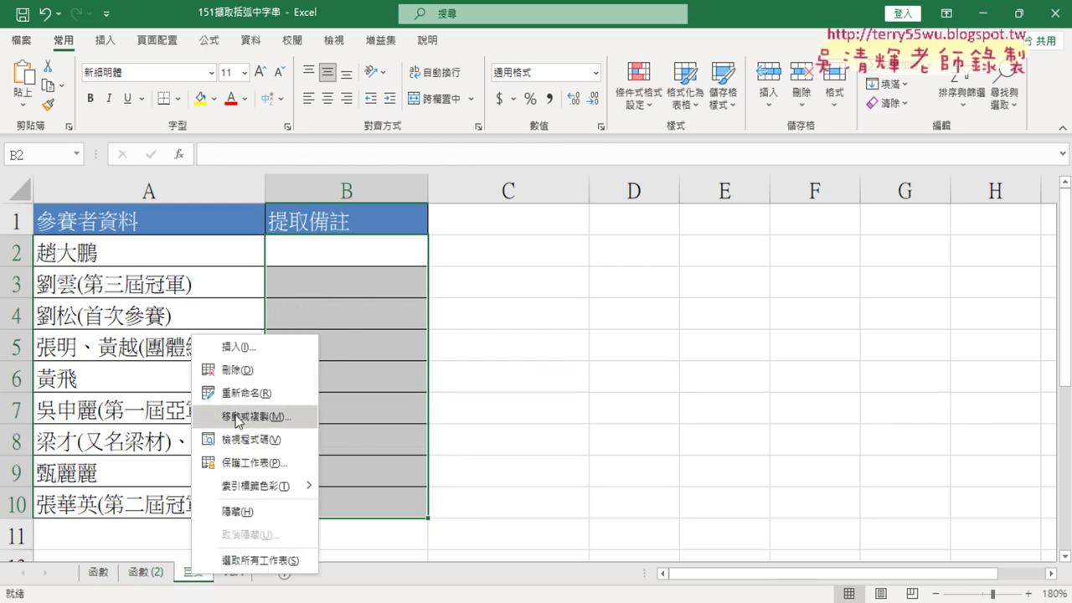
{"action": "left_click", "coordinate": [251, 381]}
{"action": "left_click", "coordinate": [507, 353]}
Rename the 函數 (2) sheet to 巨集
{"action": "left_click", "coordinate": [159, 572]}
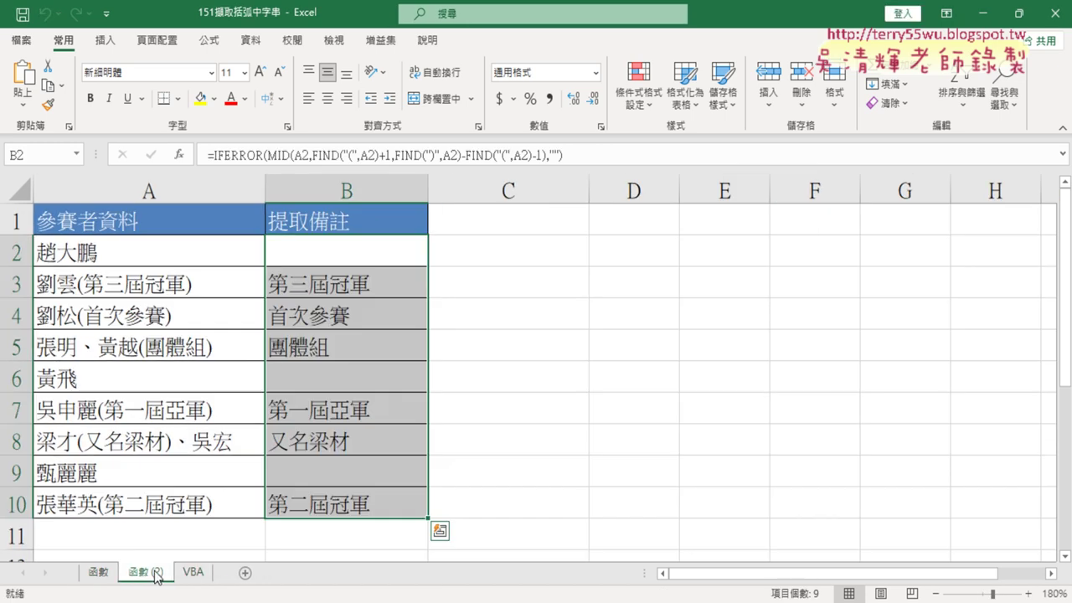
{"action": "type", "text": "具ㄐ"}
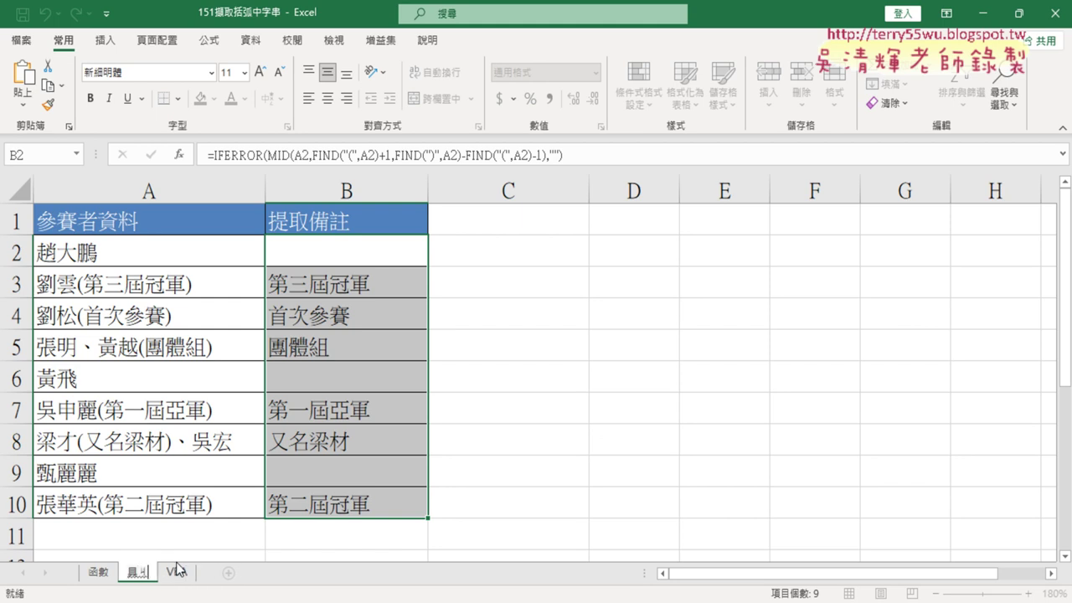
{"action": "type", "text": "巨集"}
{"action": "key", "text": "Down"}
{"action": "key", "text": "Return"}
{"action": "left_click", "coordinate": [608, 283]}
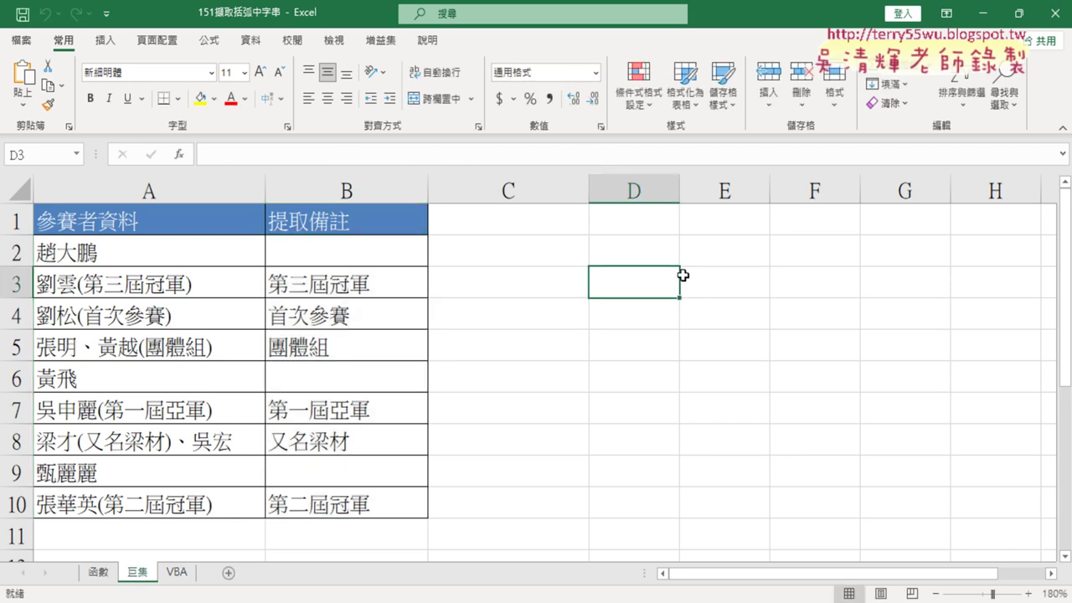
Tick 開發人員 under Customize Ribbon in Excel Options and display that tab's macro tools
{"action": "left_click", "coordinate": [107, 13]}
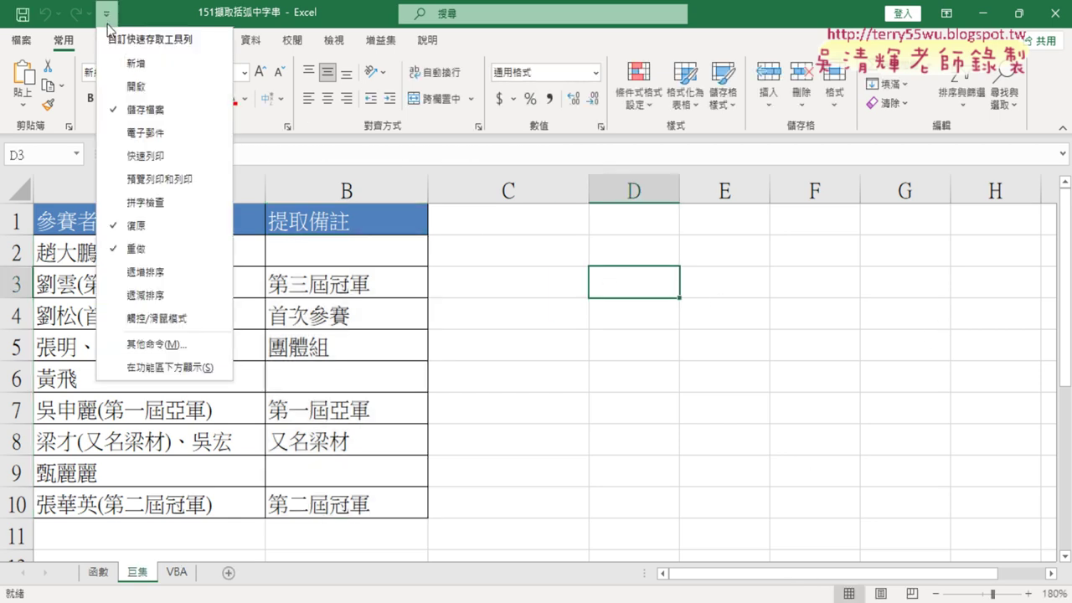
{"action": "left_click", "coordinate": [166, 345]}
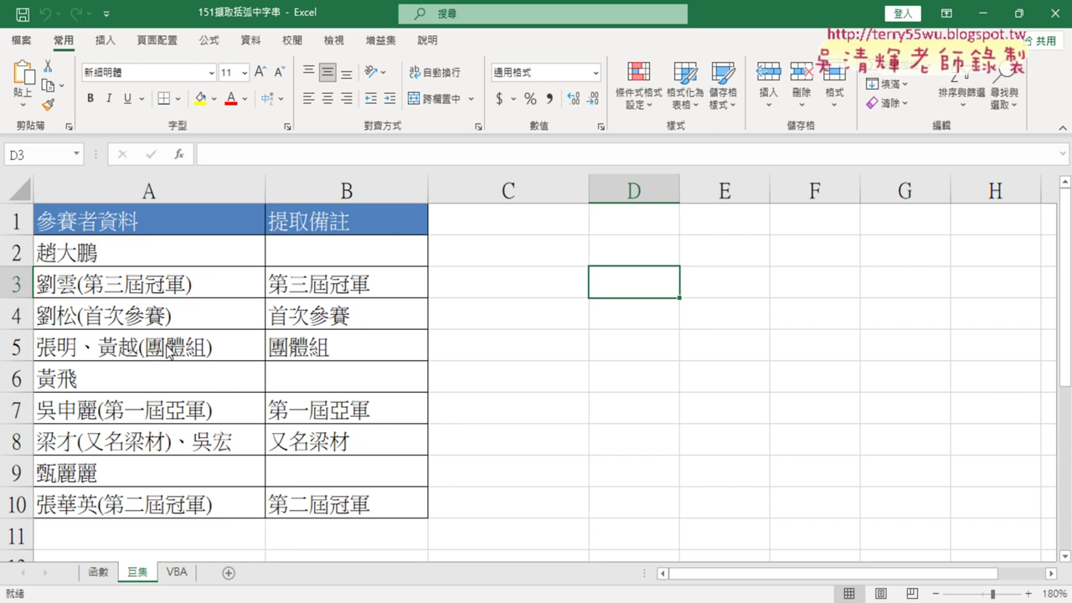
{"action": "left_click", "coordinate": [258, 246]}
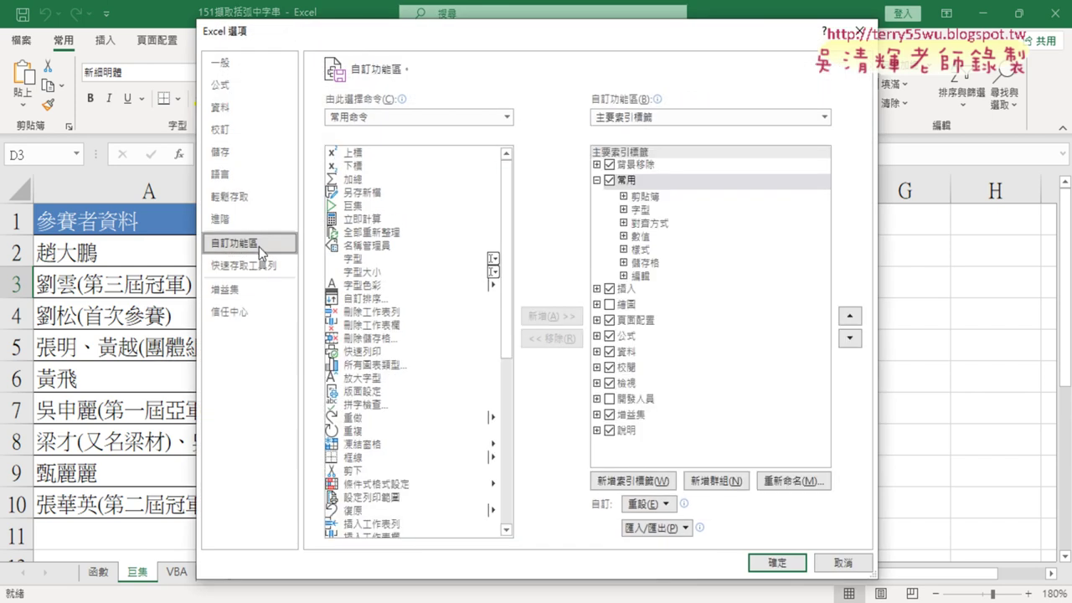
{"action": "left_click", "coordinate": [608, 399]}
{"action": "left_click", "coordinate": [776, 562]}
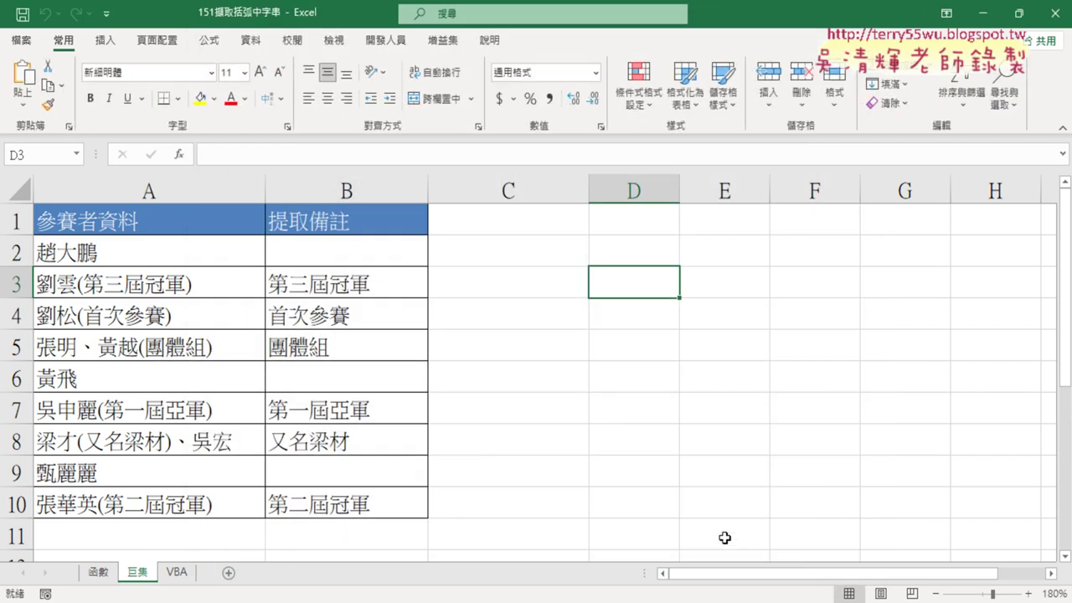
{"action": "left_click", "coordinate": [386, 40]}
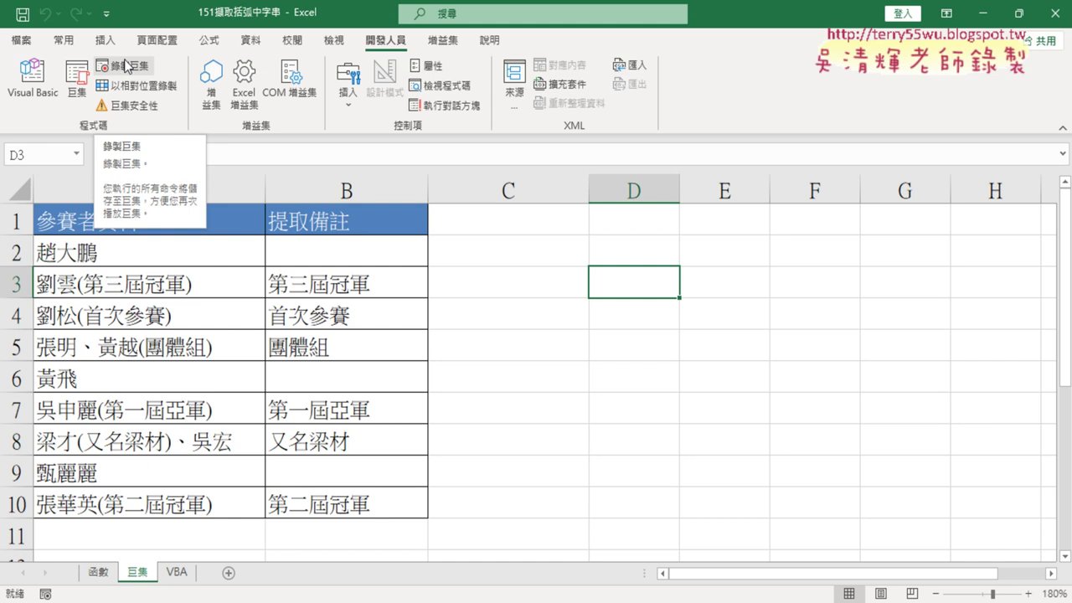
{"action": "left_click", "coordinate": [589, 320]}
{"action": "left_click", "coordinate": [366, 261]}
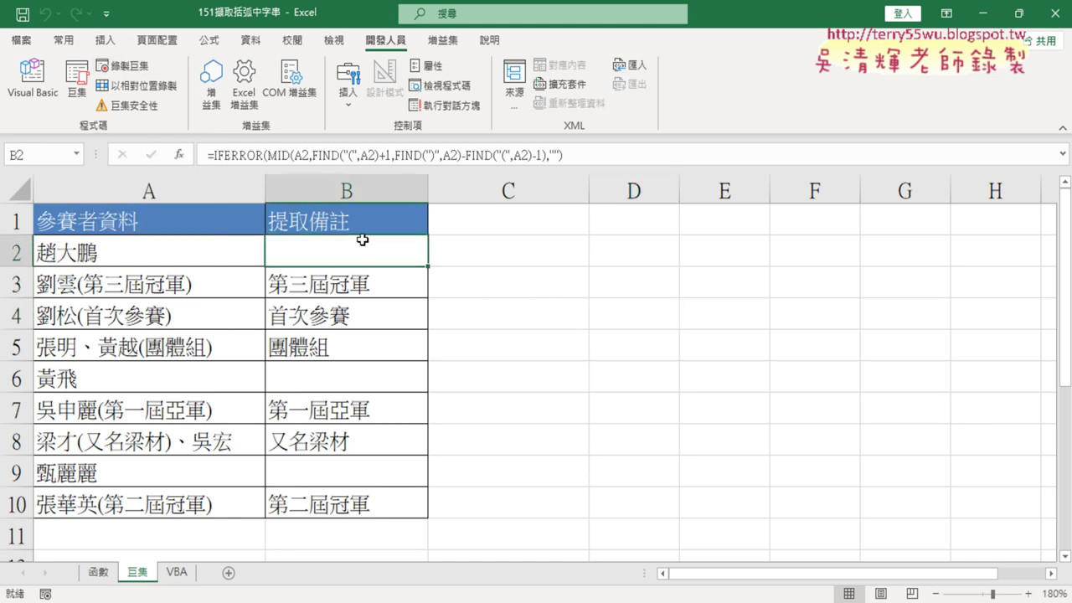
{"action": "left_click", "coordinate": [311, 156]}
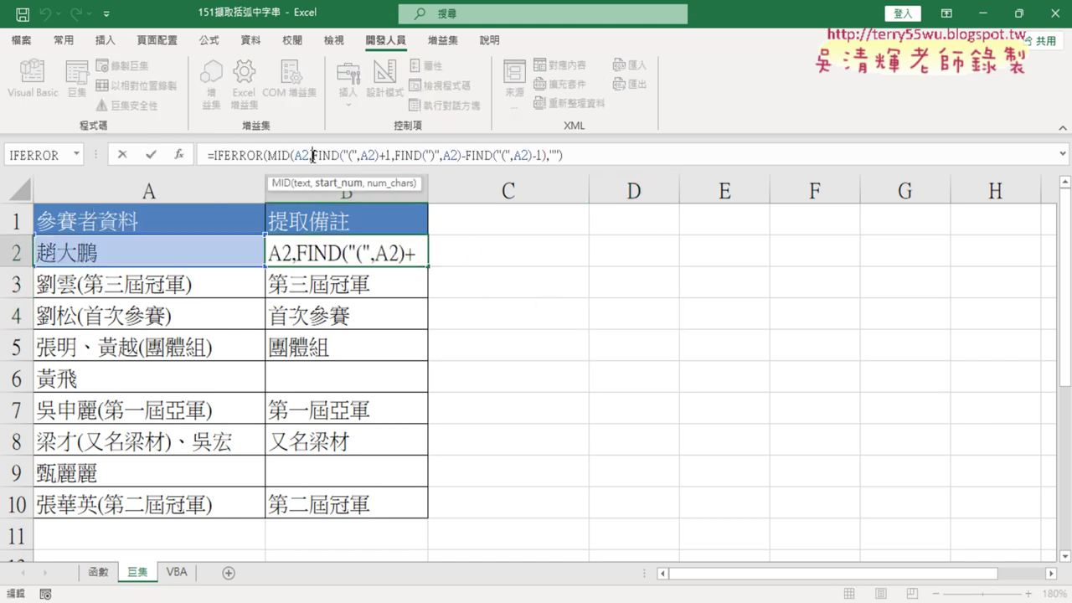
{"action": "left_click", "coordinate": [152, 156]}
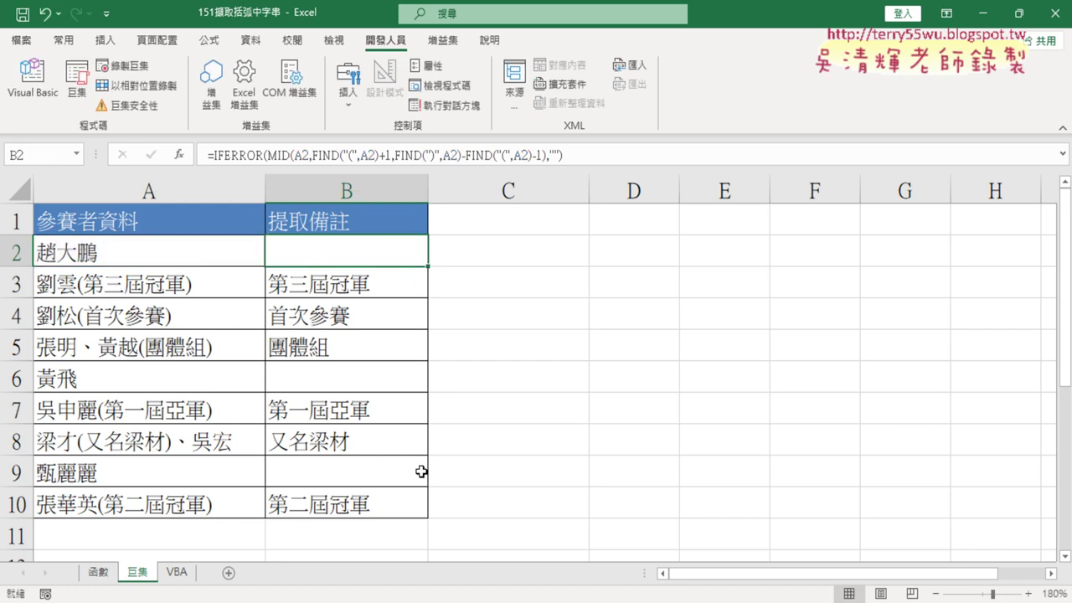
{"action": "left_click", "coordinate": [658, 315]}
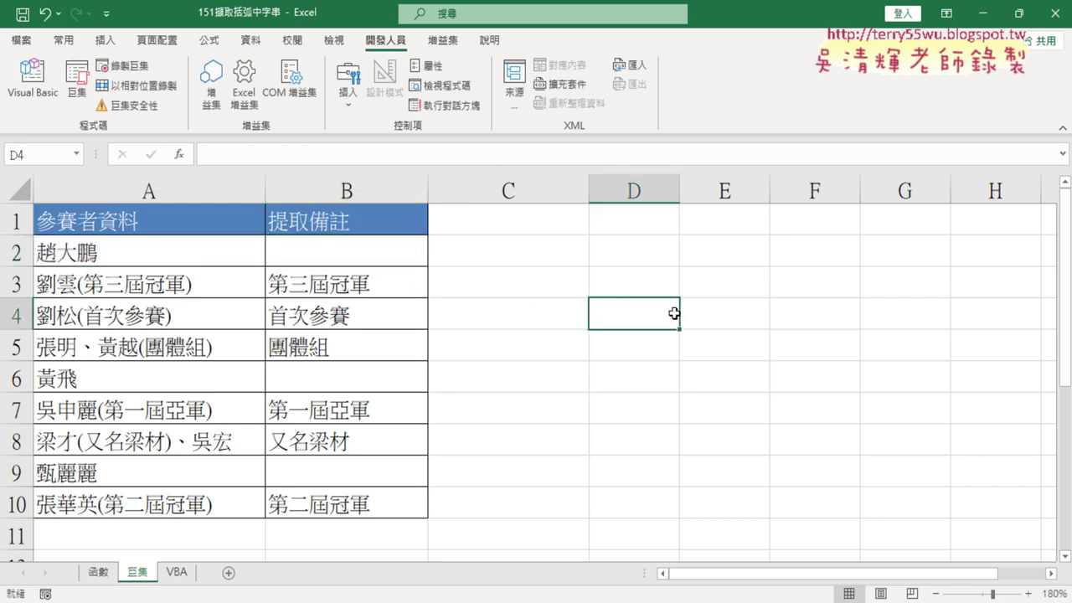
{"action": "left_click", "coordinate": [359, 250]}
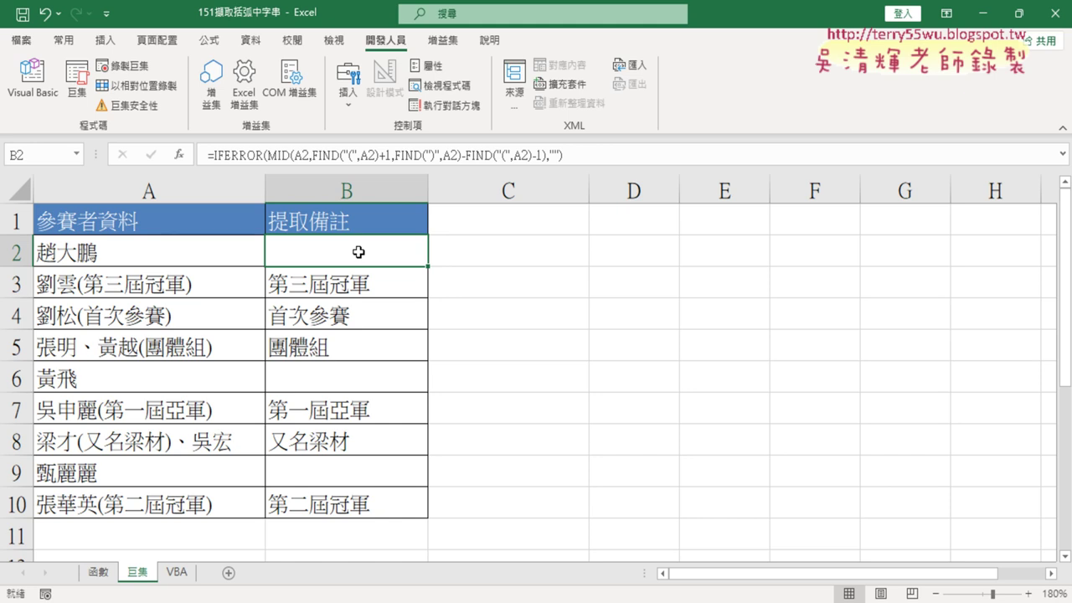
{"action": "key", "text": "ctrl+shift+Down"}
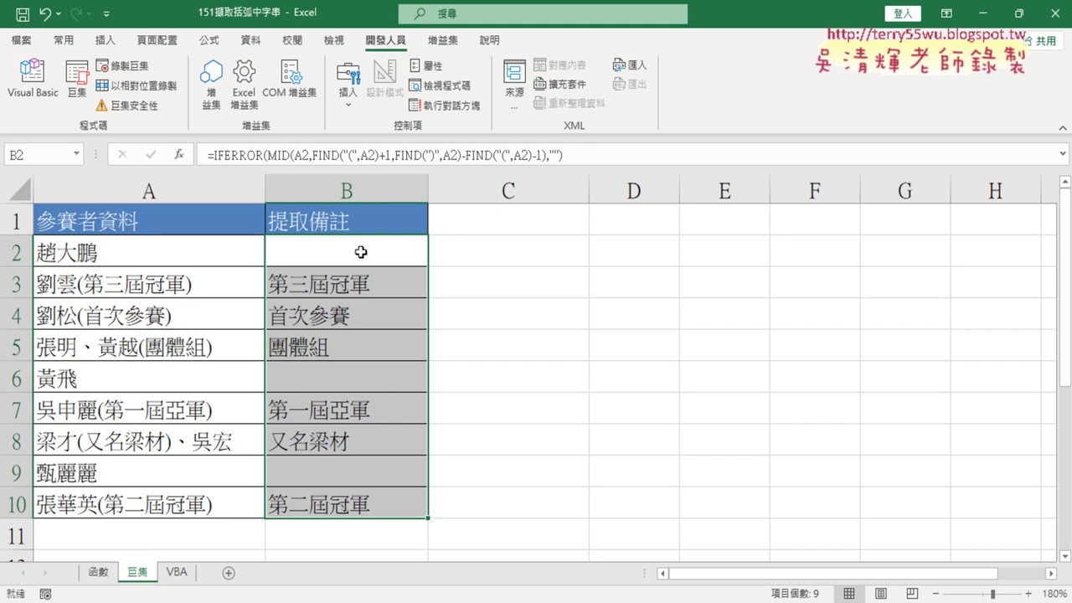
{"action": "left_click", "coordinate": [563, 353]}
Start recording a new macro named 括弧字串
{"action": "left_click", "coordinate": [121, 65]}
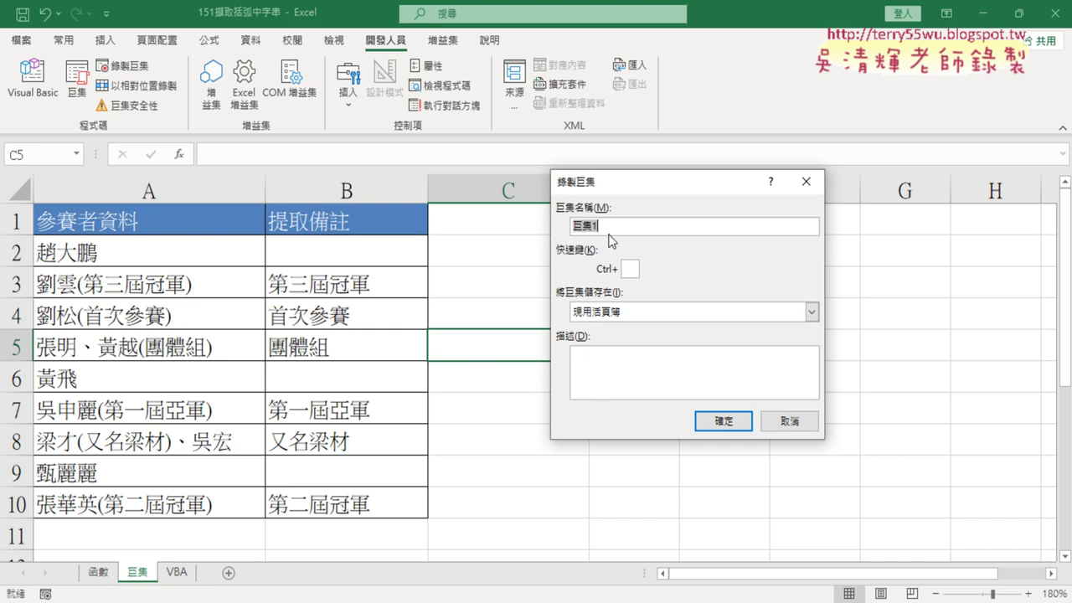
{"action": "type", "text": "瓜"}
{"action": "type", "text": "ㄏㄨˊ"}
{"action": "type", "text": "ㄗˋ"}
{"action": "type", "text": "ㄉㄨㄢ"}
{"action": "type", "text": "ˋ"}
{"action": "key", "text": "Return"}
{"action": "left_click", "coordinate": [722, 420]}
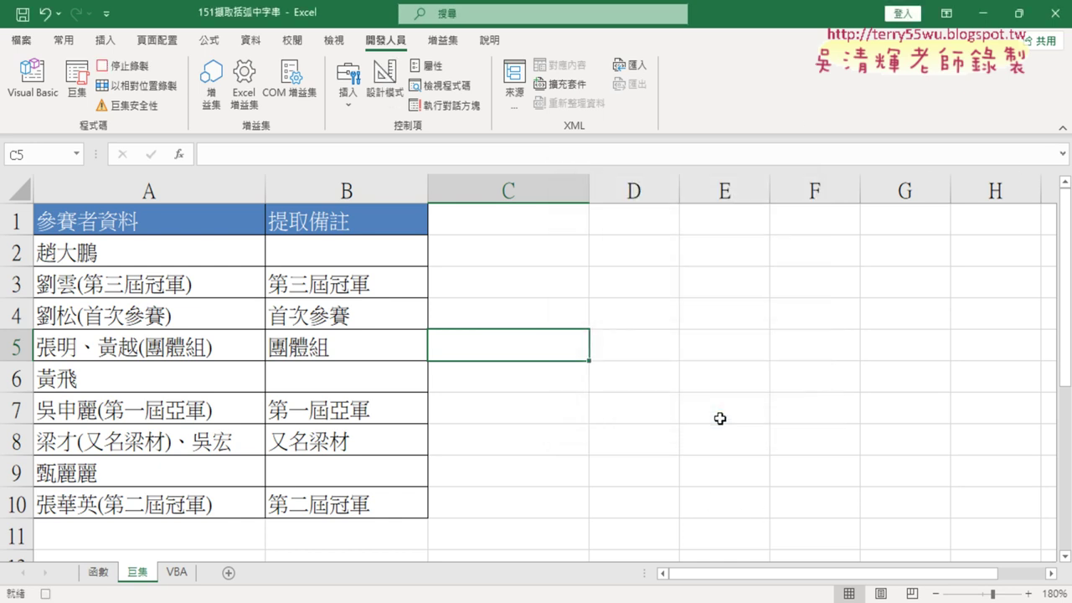
Re-enter B2's extraction formula, fill it down to B10, and stop recording
{"action": "left_click", "coordinate": [380, 257]}
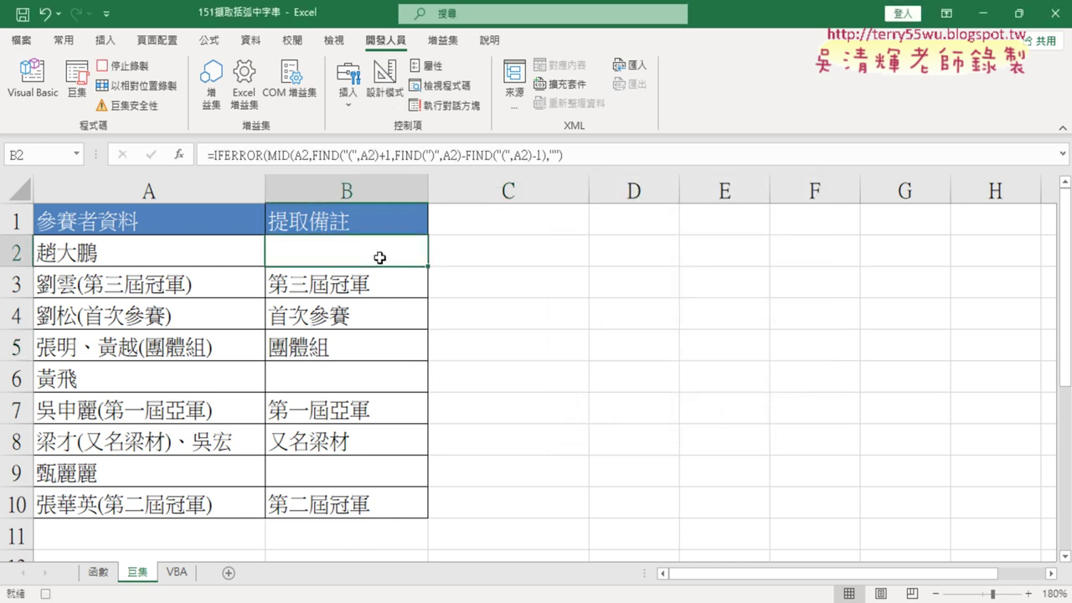
{"action": "left_click", "coordinate": [308, 154]}
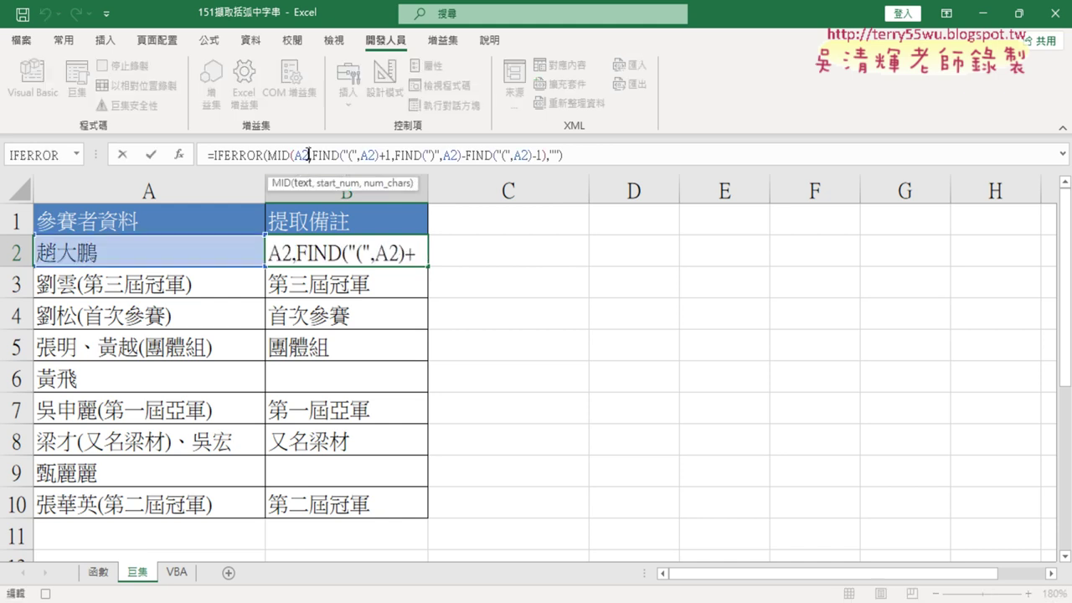
{"action": "left_click", "coordinate": [151, 156]}
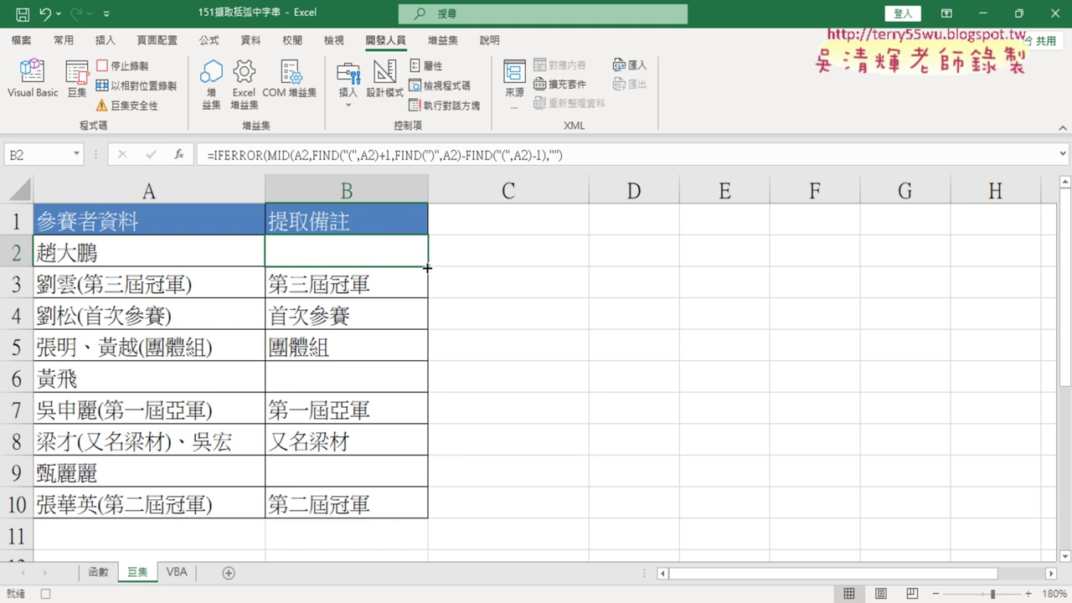
{"action": "double_click", "coordinate": [427, 267]}
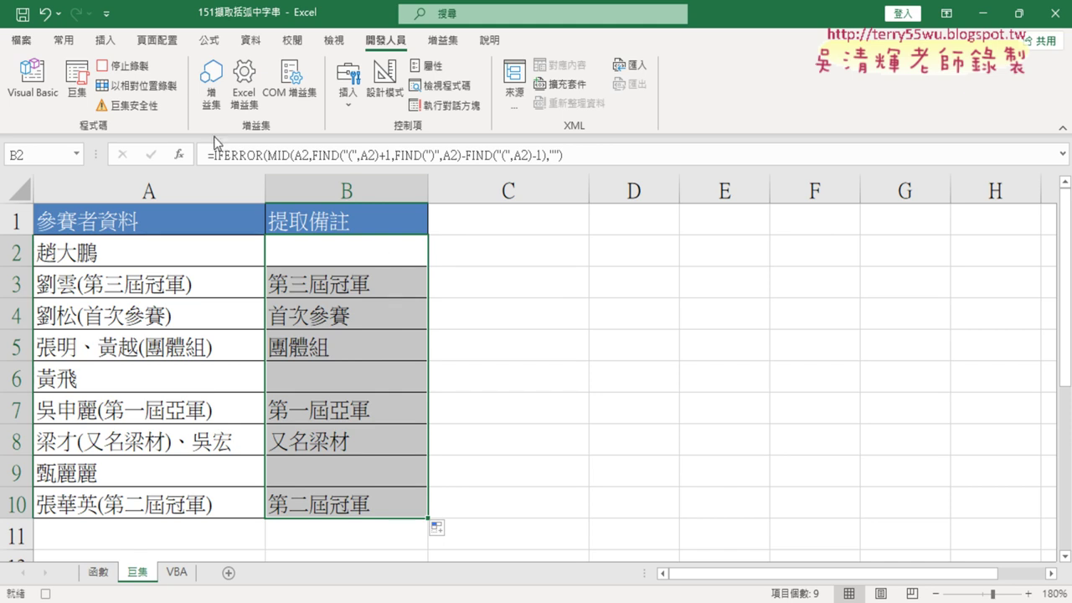
{"action": "left_click", "coordinate": [141, 67]}
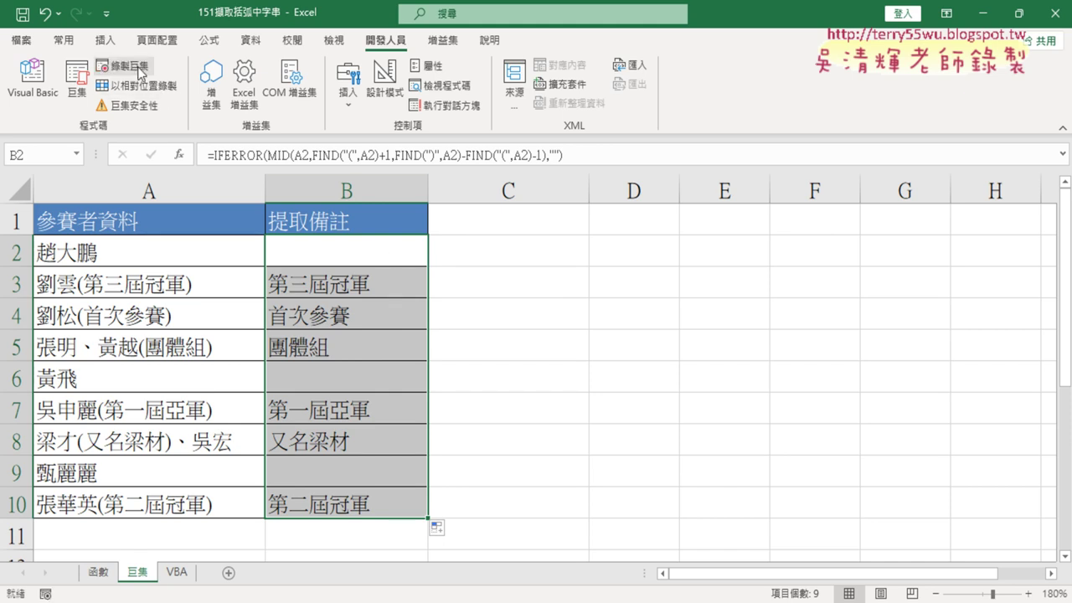
{"action": "left_click", "coordinate": [613, 367]}
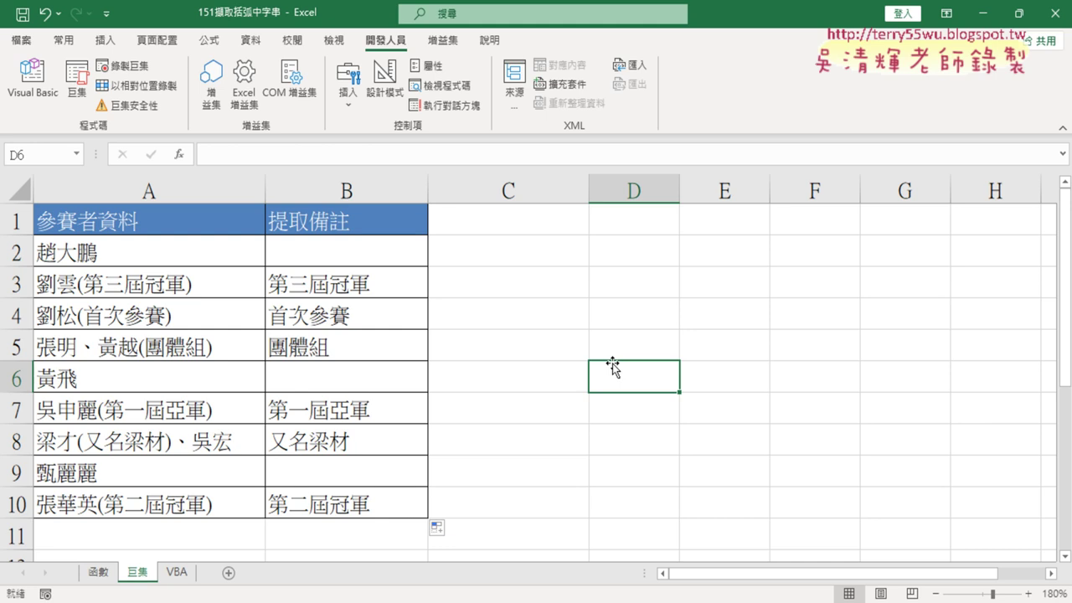
Start recording a second macro renamed to 清除巨集
{"action": "left_click", "coordinate": [125, 65]}
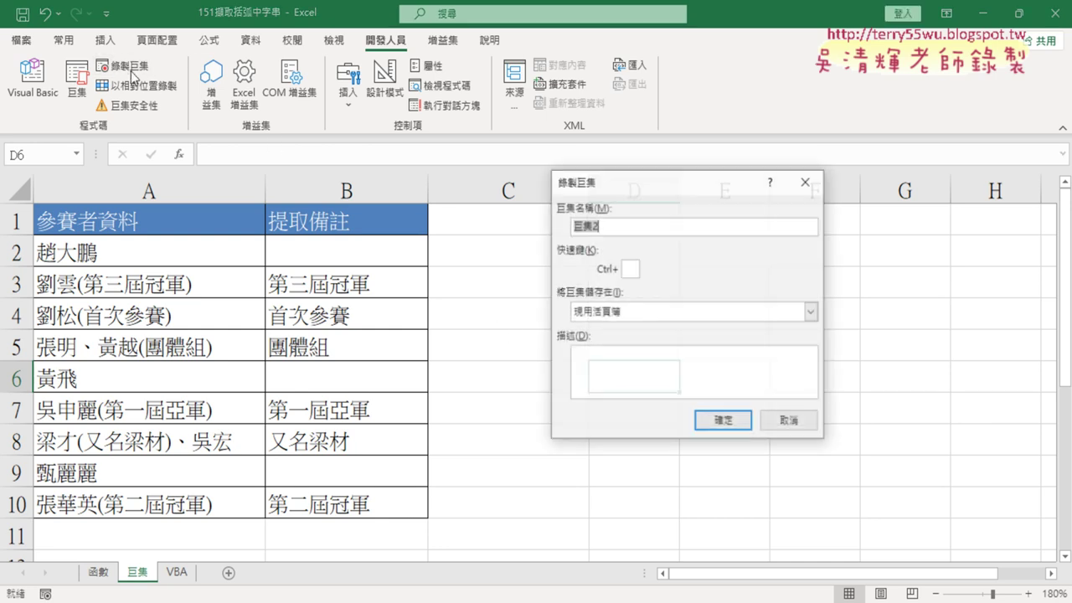
{"action": "left_click", "coordinate": [606, 226]}
{"action": "key", "text": "BackSpace"}
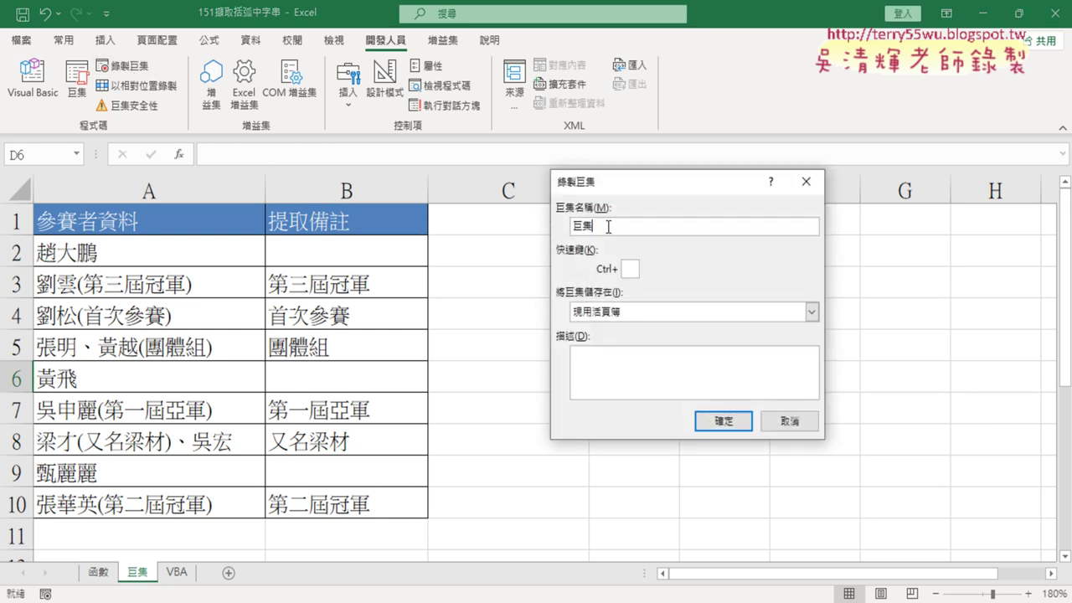
{"action": "key", "text": "Home"}
{"action": "type", "text": "ㄑㄩ"}
{"action": "type", "text": "ㄥ"}
{"action": "key", "text": "space"}
{"action": "type", "text": "ㄔㄨˊ"}
{"action": "left_click", "coordinate": [730, 422]}
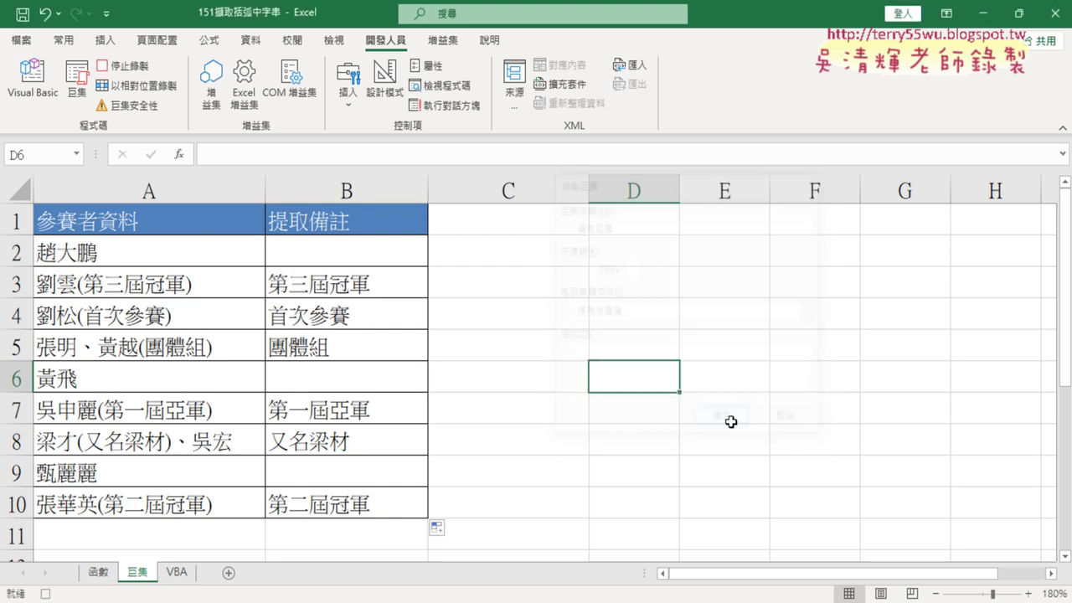
Clear B2:B10 and stop recording the 清除巨集 macro
{"action": "left_click", "coordinate": [358, 257]}
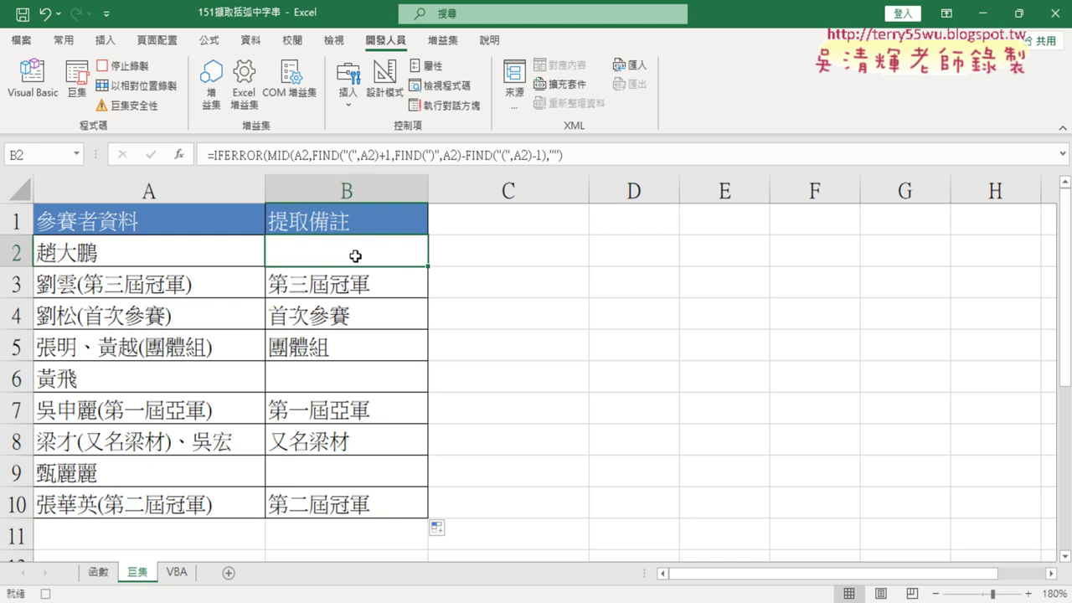
{"action": "key", "text": "ctrl+shift+Down"}
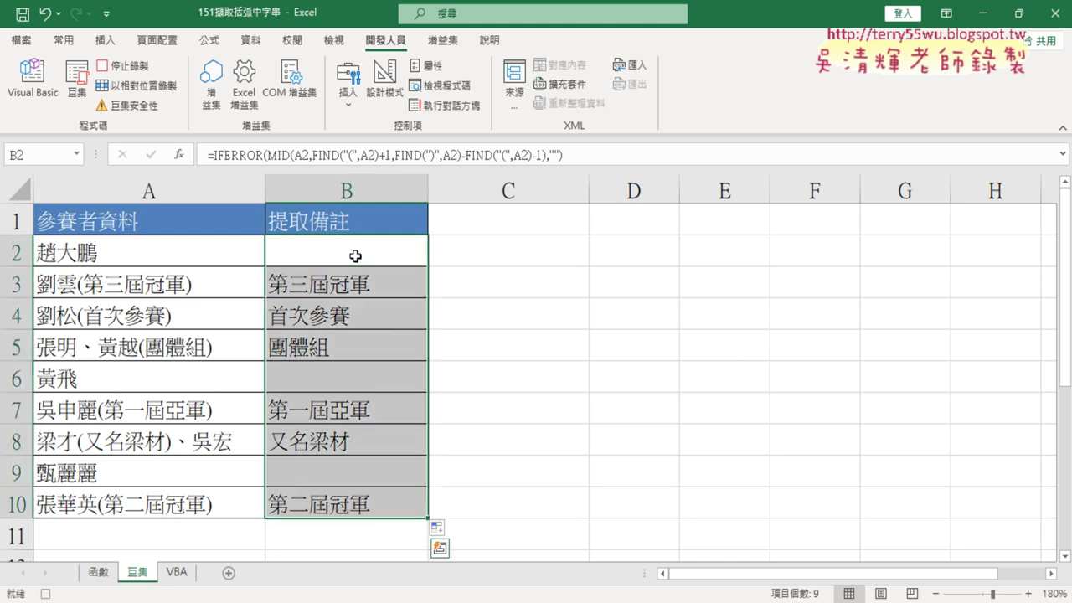
{"action": "key", "text": "Delete"}
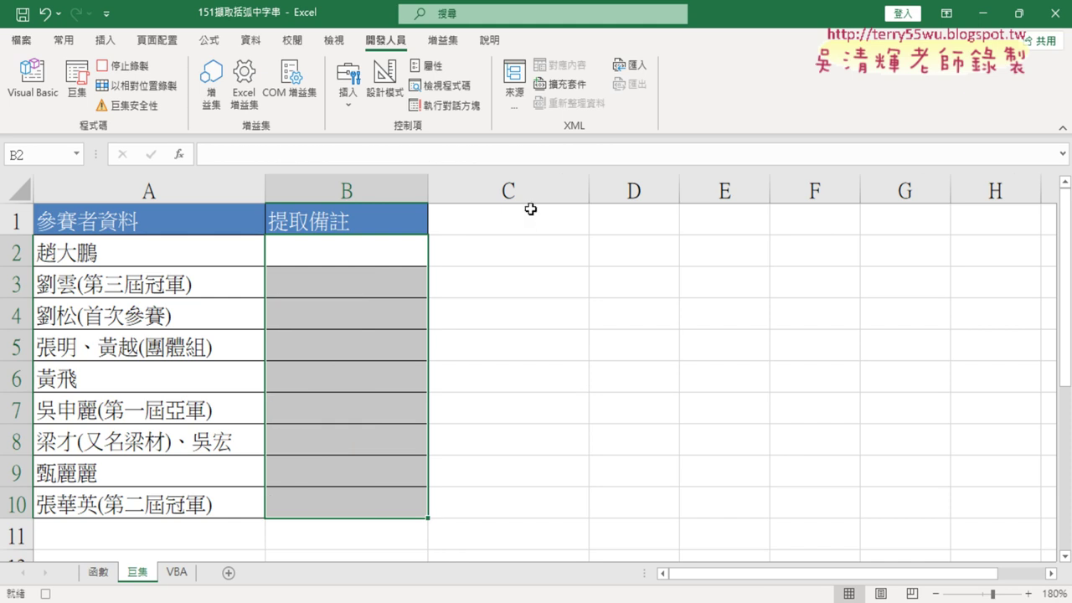
{"action": "left_click", "coordinate": [140, 67]}
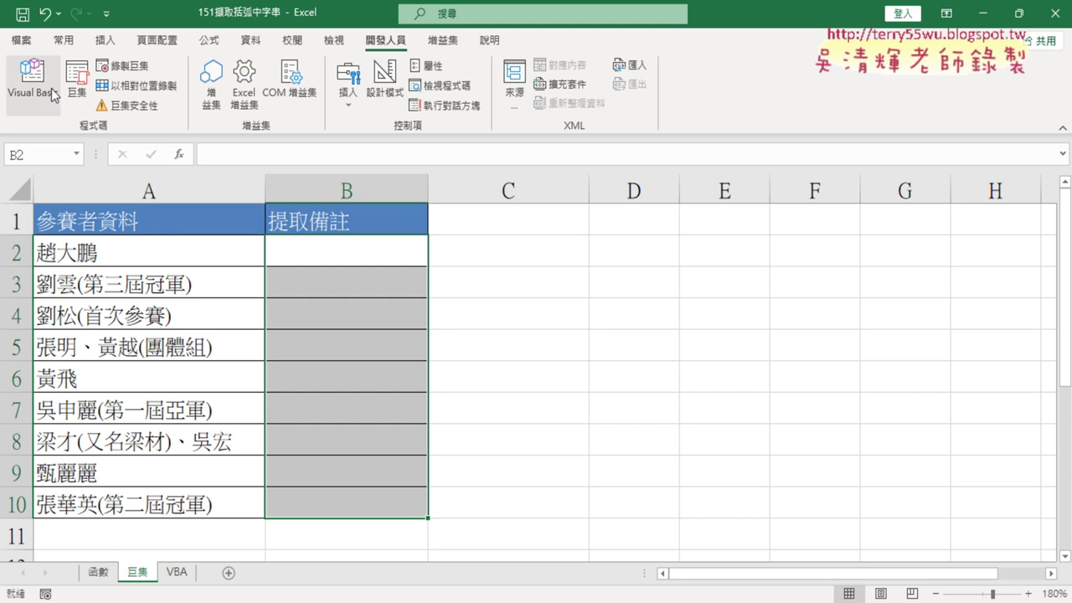
Run 括弧字串, then 清除巨集, then 括弧字串 again from the Macros list
{"action": "left_click", "coordinate": [78, 90]}
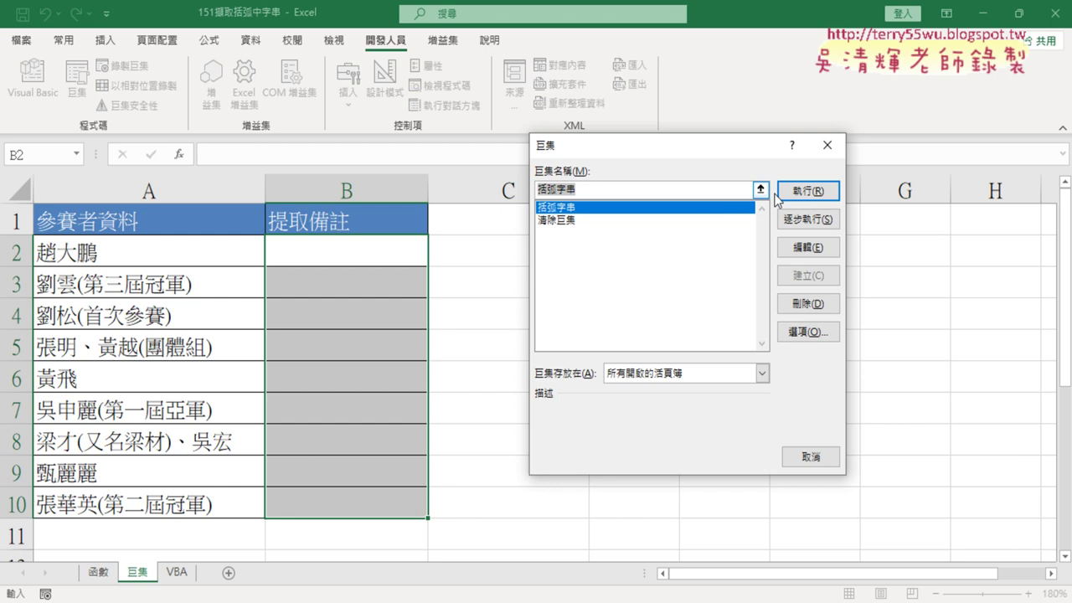
{"action": "left_click", "coordinate": [808, 191]}
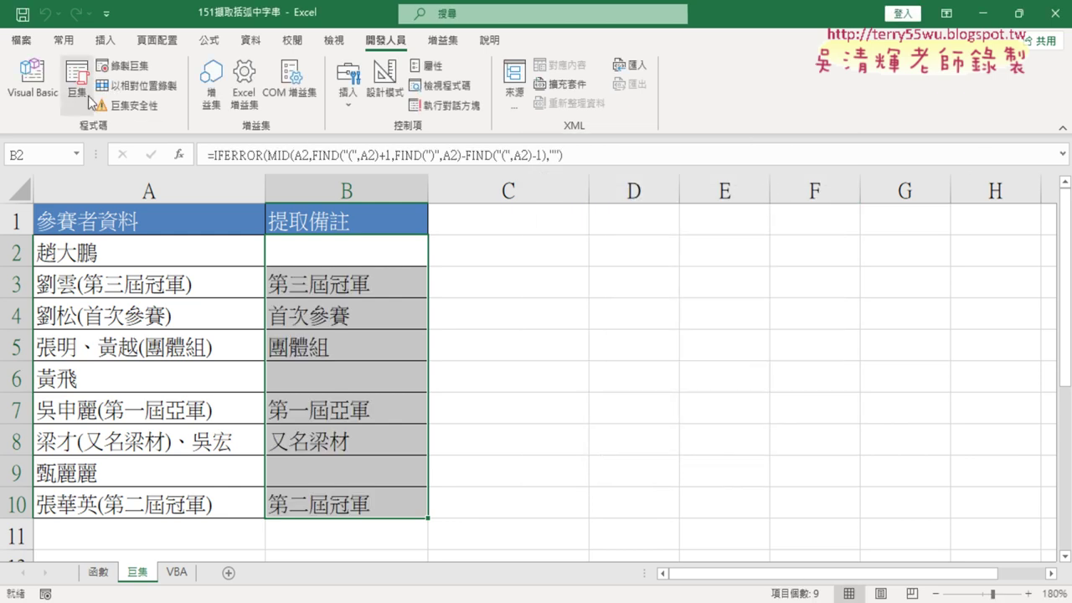
{"action": "left_click", "coordinate": [67, 87]}
{"action": "left_click", "coordinate": [582, 223]}
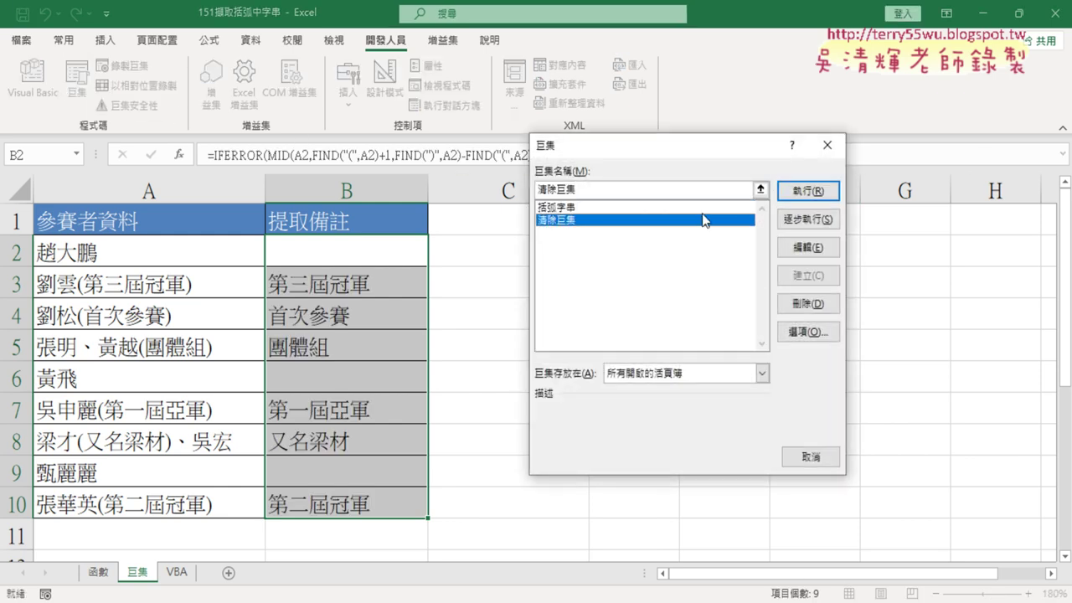
{"action": "left_click", "coordinate": [808, 190]}
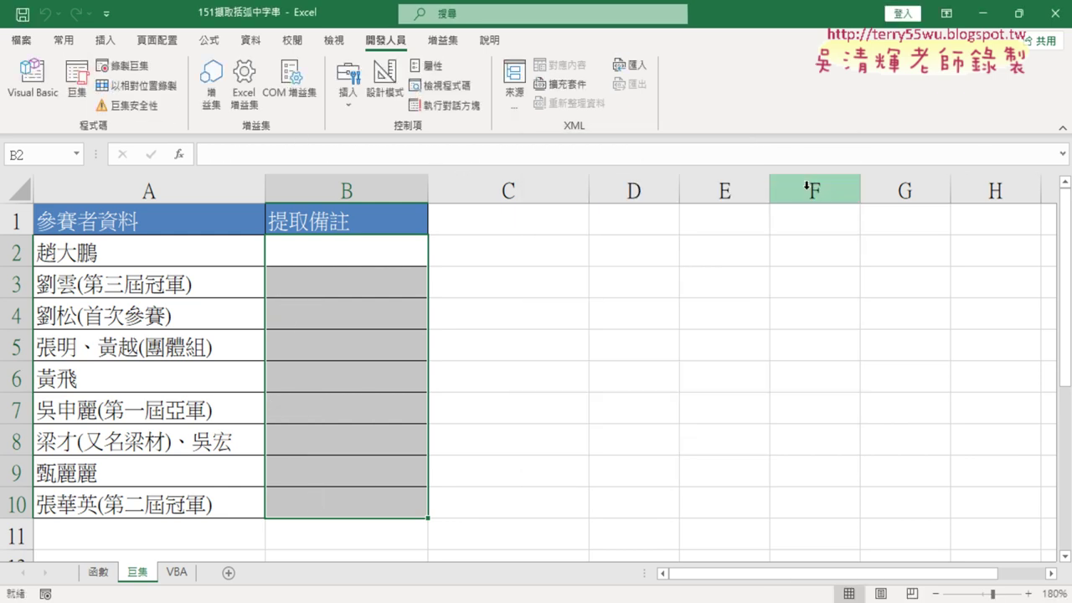
{"action": "left_click", "coordinate": [75, 84]}
{"action": "left_click", "coordinate": [808, 189]}
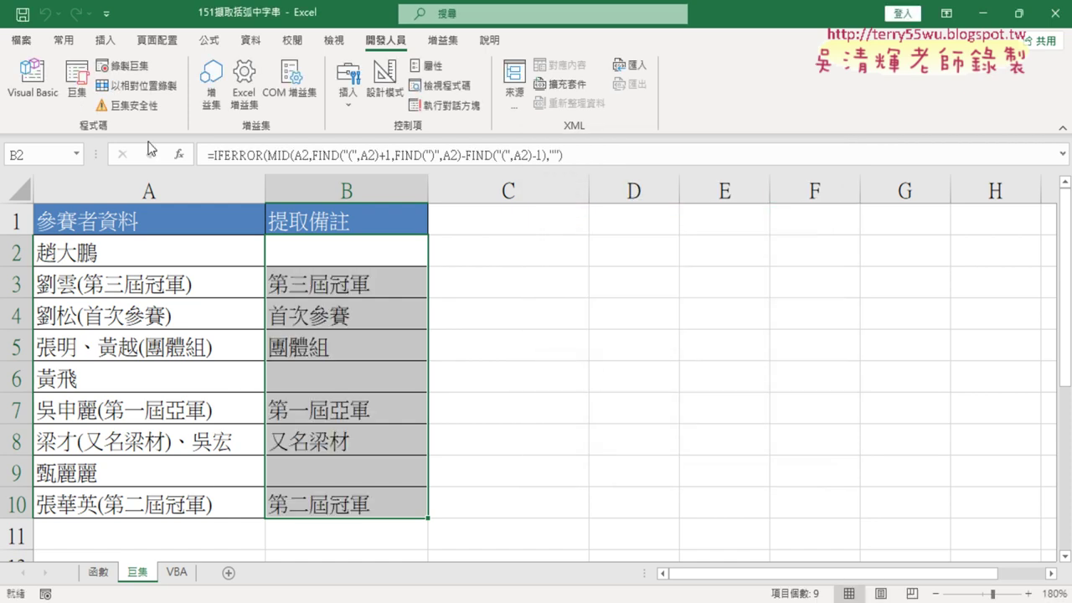
{"action": "left_click", "coordinate": [75, 88]}
Choose 清除巨集 in the Macro list and Step Into its code
{"action": "left_click", "coordinate": [555, 220]}
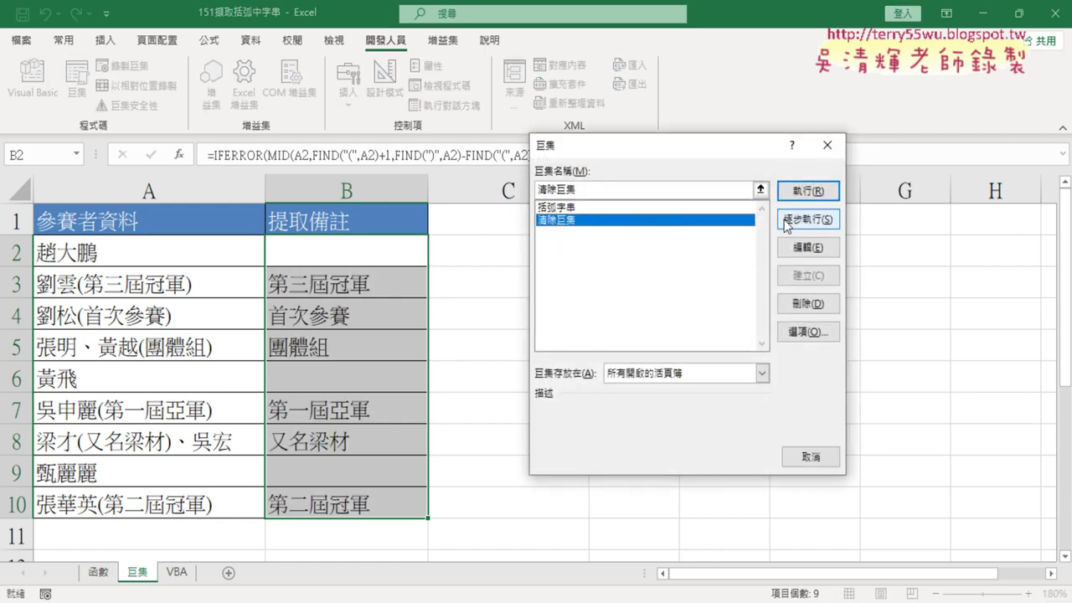
{"action": "left_click", "coordinate": [806, 191]}
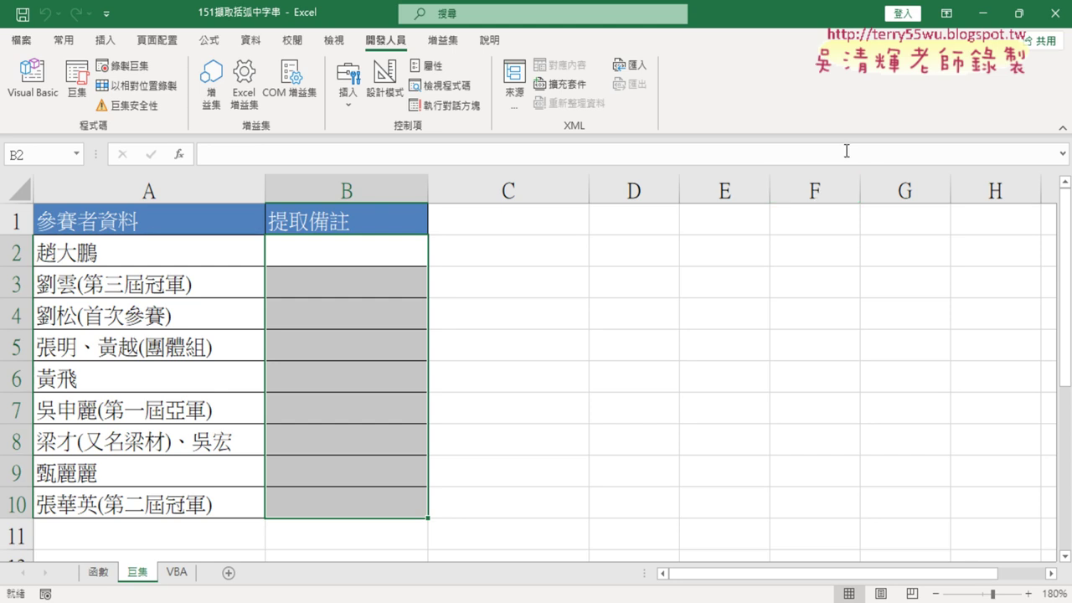
Draw a form button beside the table near C2 and assign it the 括弧字串 macro
{"action": "left_click", "coordinate": [342, 102]}
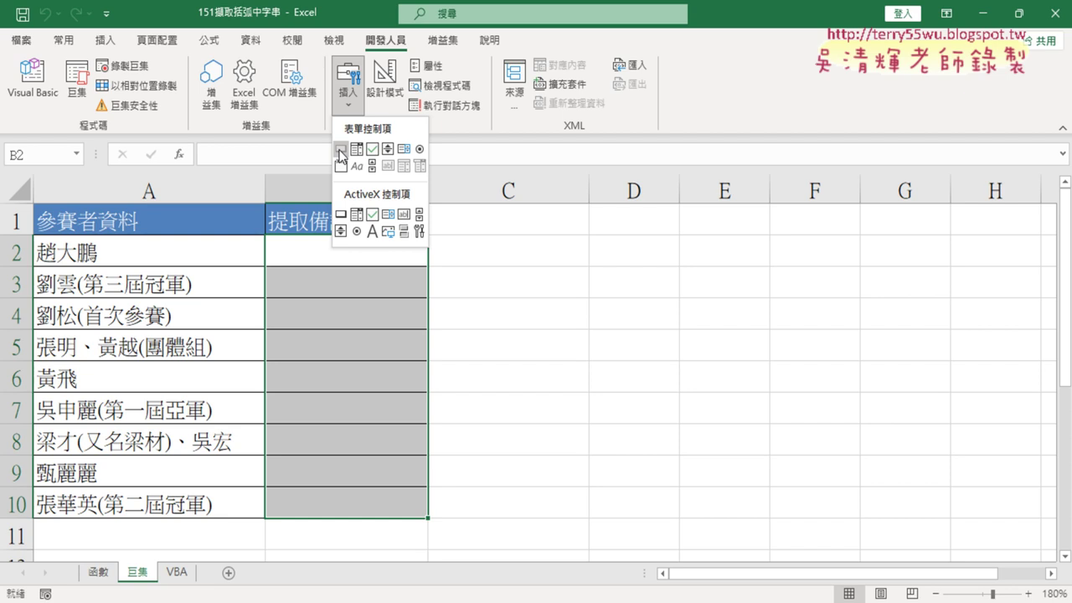
{"action": "left_click", "coordinate": [339, 154]}
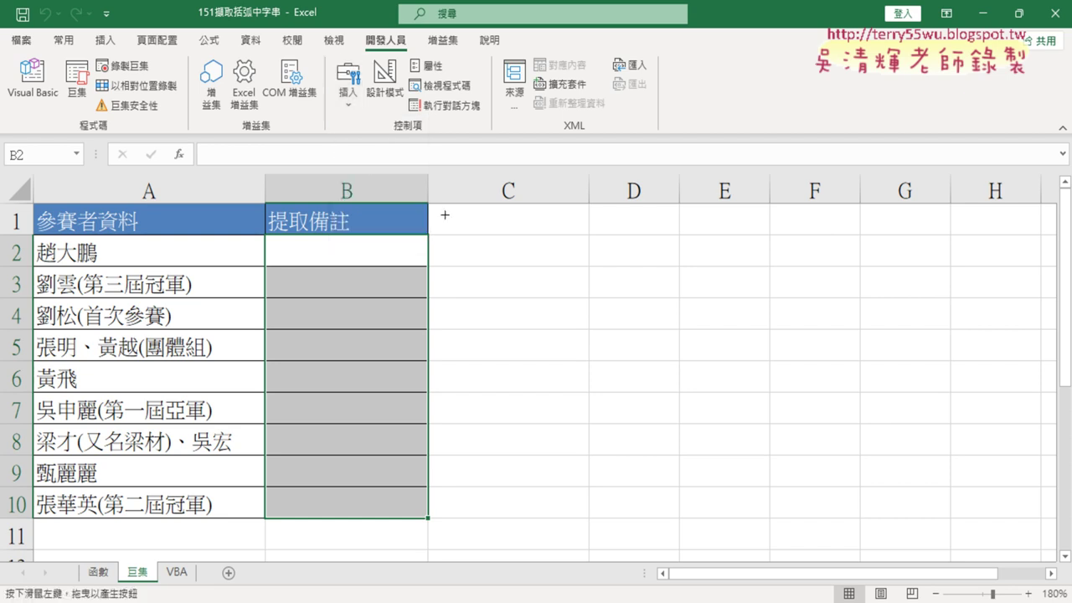
{"action": "left_click_drag", "start_coordinate": [508, 230], "coordinate": [689, 273]}
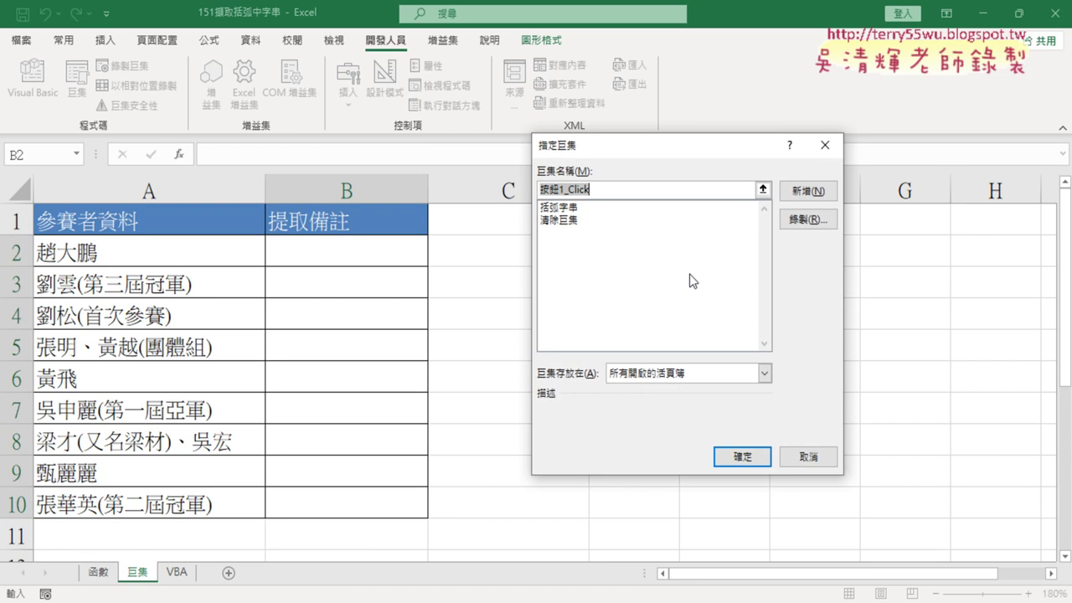
{"action": "left_click", "coordinate": [556, 206]}
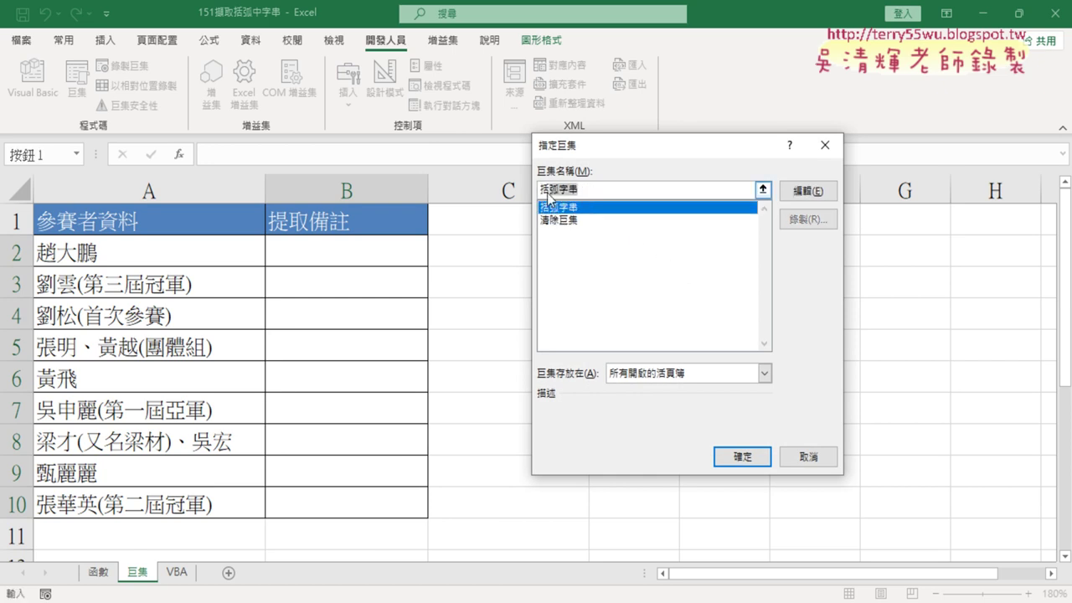
{"action": "right_click", "coordinate": [553, 195]}
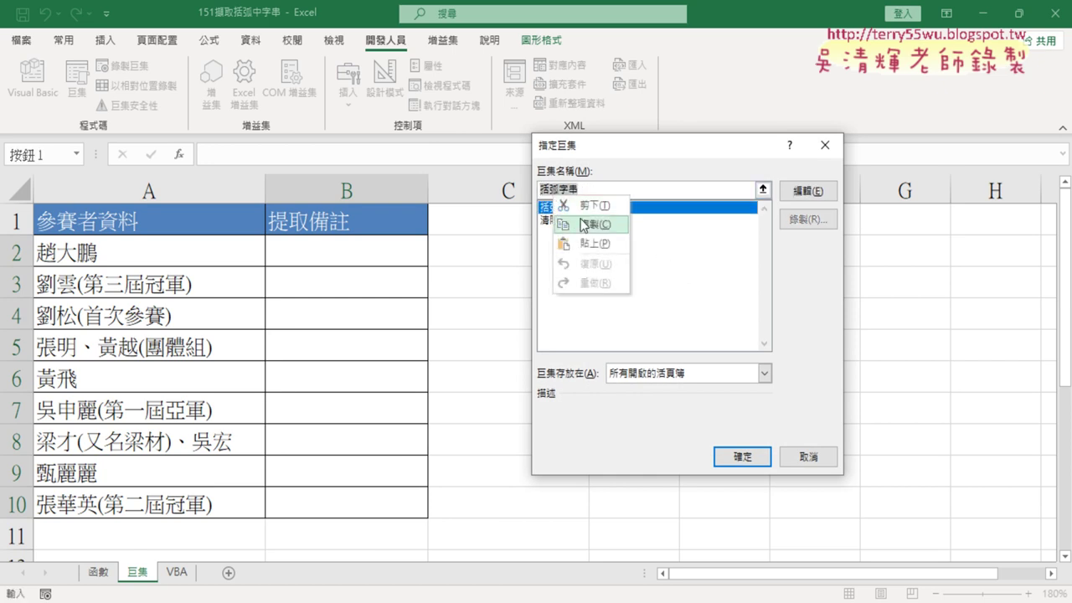
{"action": "left_click", "coordinate": [586, 224]}
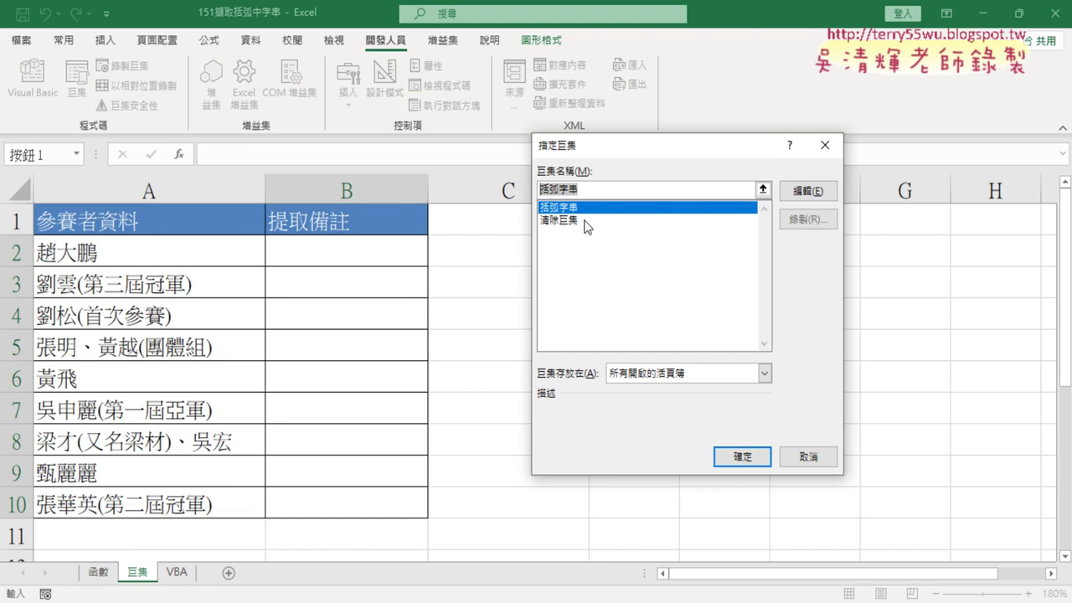
{"action": "left_click", "coordinate": [750, 459]}
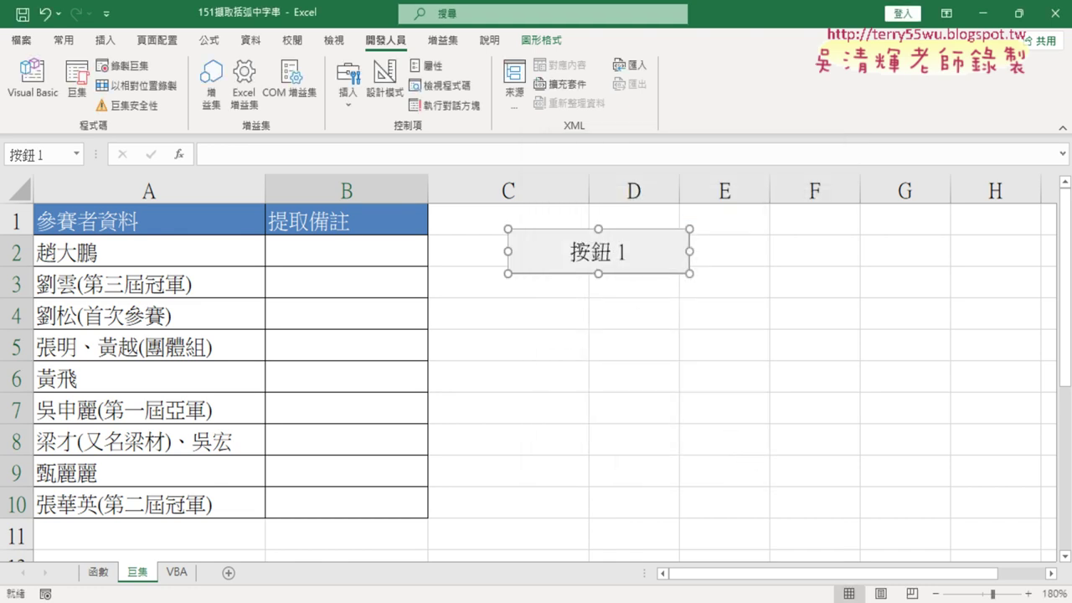
Replace the button caption '按鈕 1' with 括弧字串
{"action": "left_click", "coordinate": [579, 251]}
{"action": "key", "text": "BackSpace"}
{"action": "key", "text": "BackSpace"}
{"action": "key", "text": "BackSpace"}
{"action": "key", "text": "Delete"}
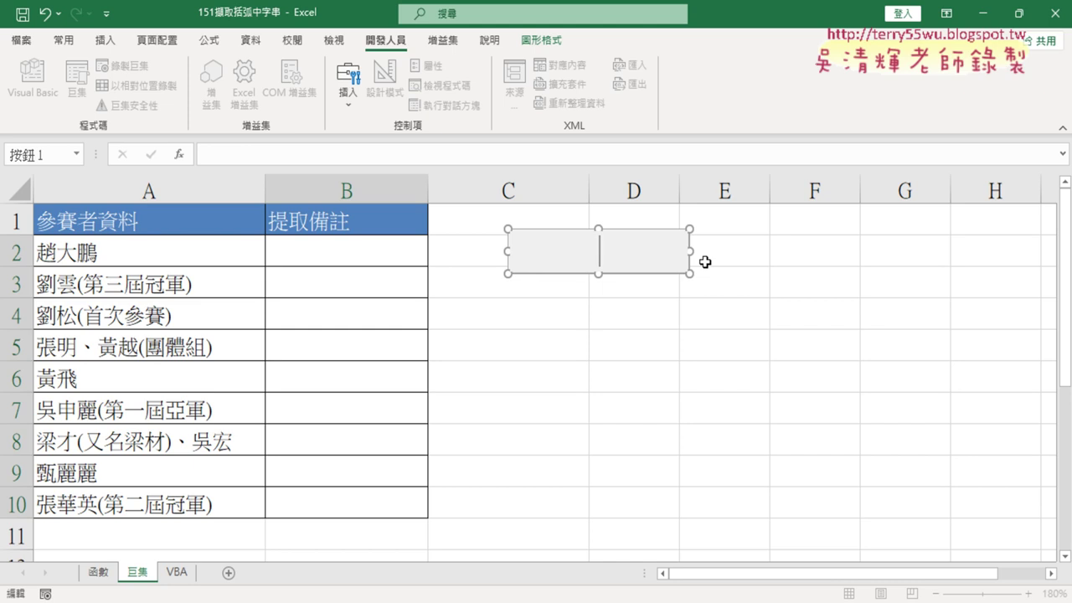
{"action": "type", "text": "括弧字串"}
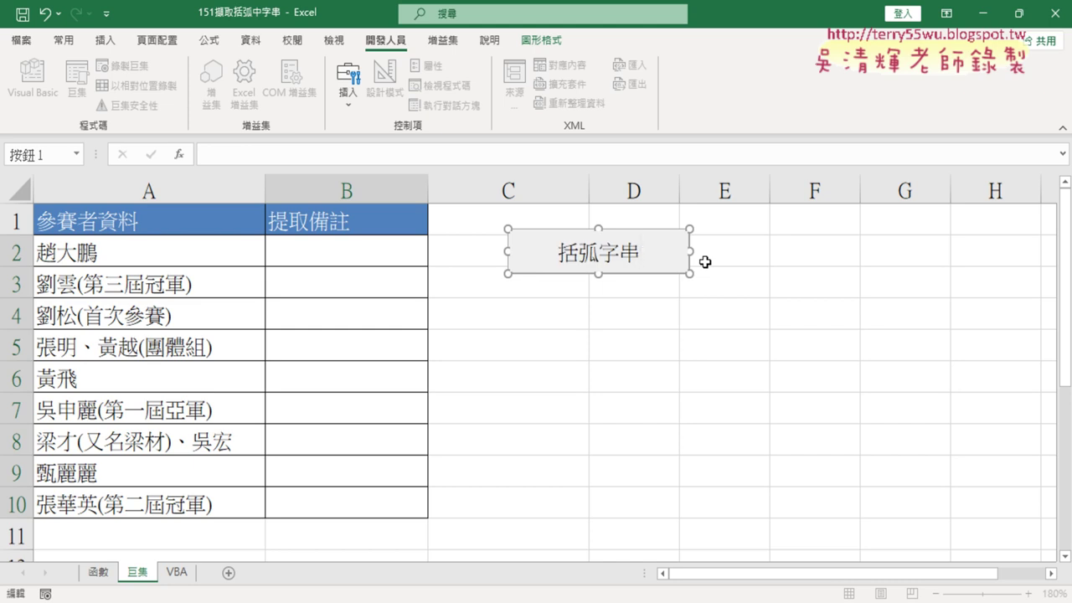
{"action": "left_click", "coordinate": [783, 308]}
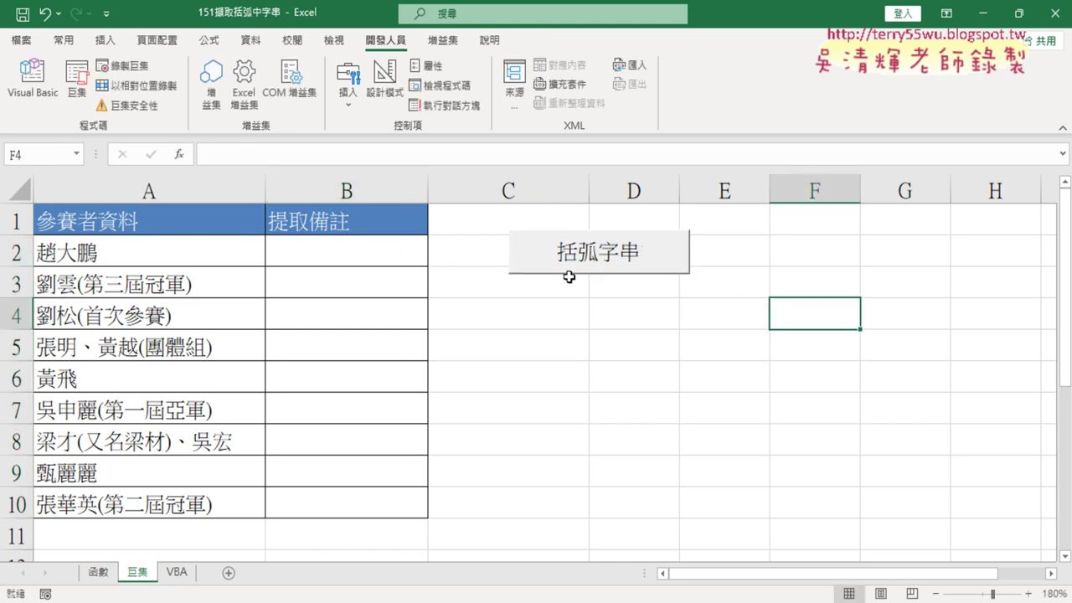
Draw a second form button below 括弧字串 and assign it the 清除巨集 macro
{"action": "left_click", "coordinate": [341, 112]}
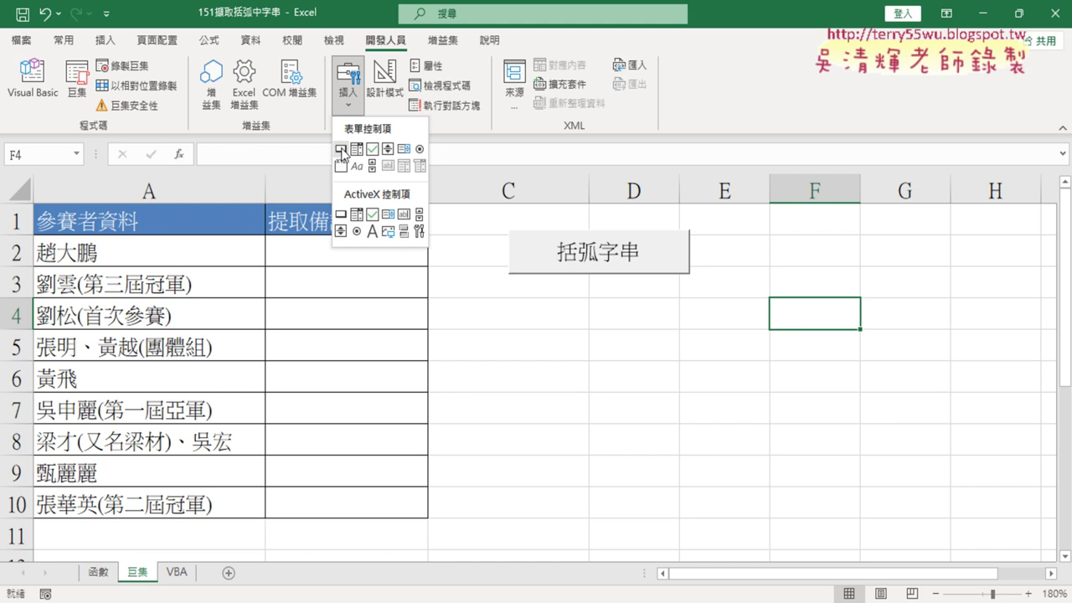
{"action": "left_click", "coordinate": [342, 151]}
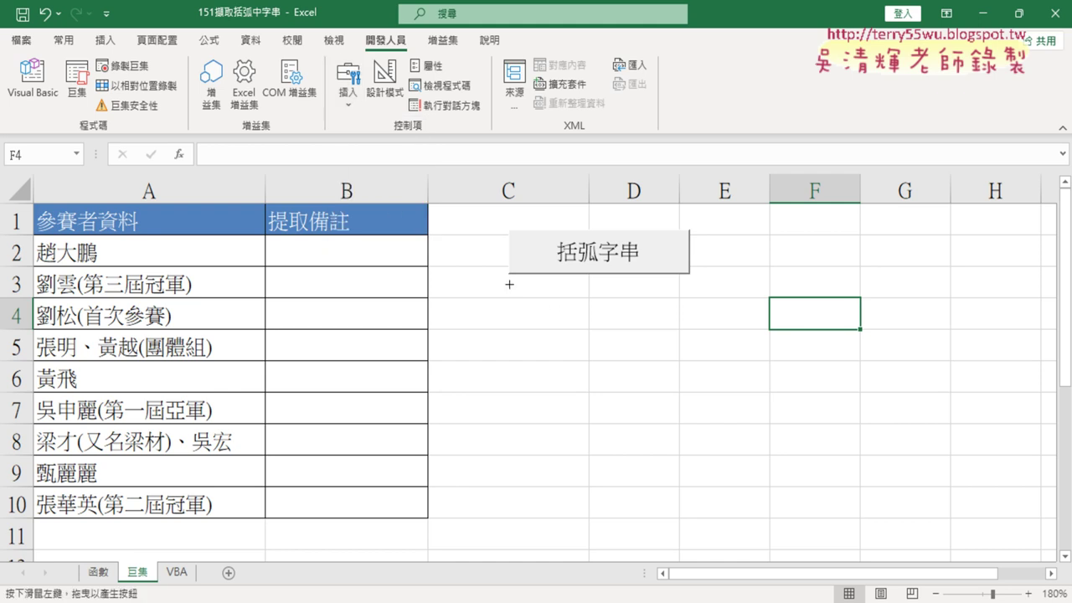
{"action": "left_click_drag", "start_coordinate": [510, 286], "coordinate": [689, 329]}
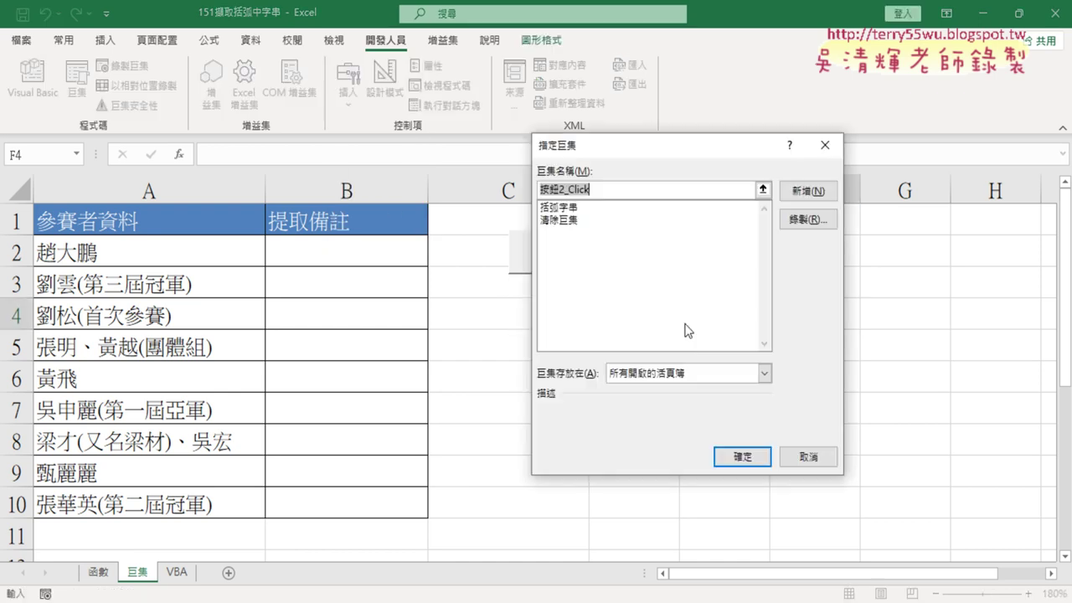
{"action": "left_click", "coordinate": [567, 223]}
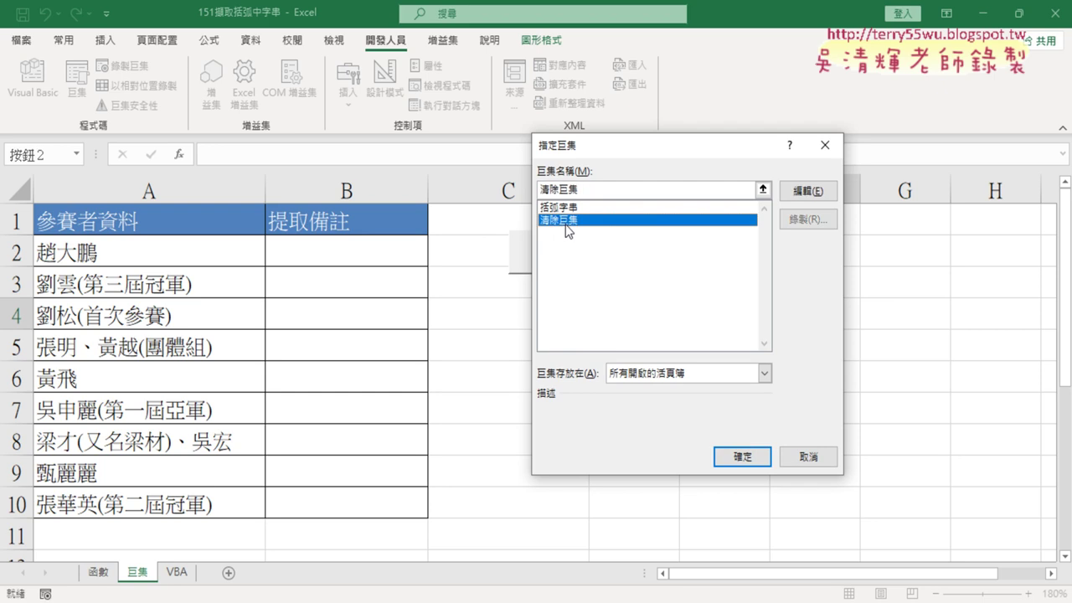
{"action": "double_click", "coordinate": [603, 189]}
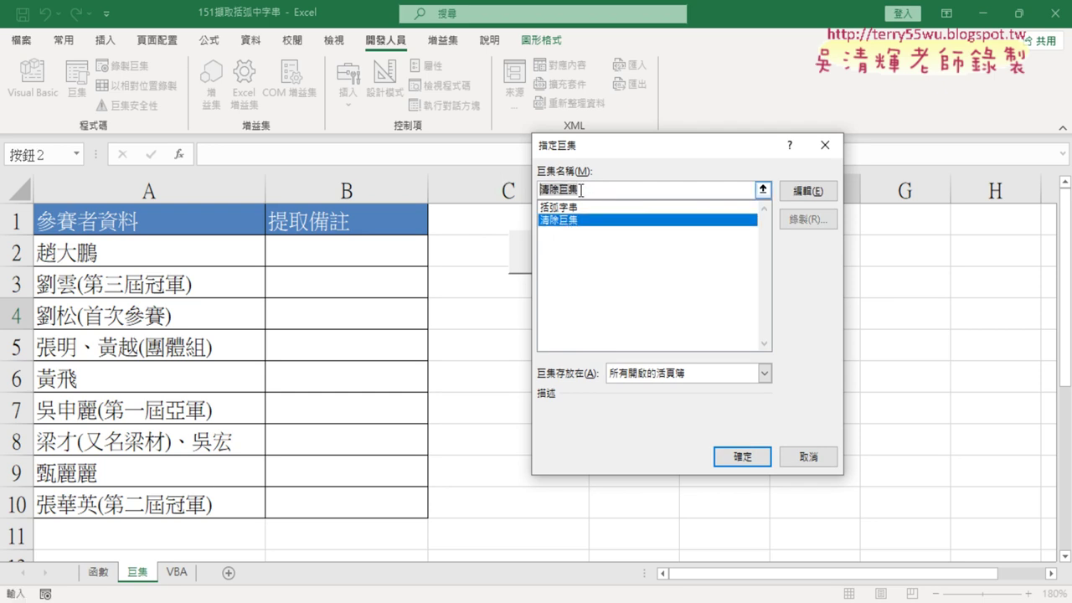
{"action": "right_click", "coordinate": [580, 190]}
{"action": "left_click", "coordinate": [614, 223]}
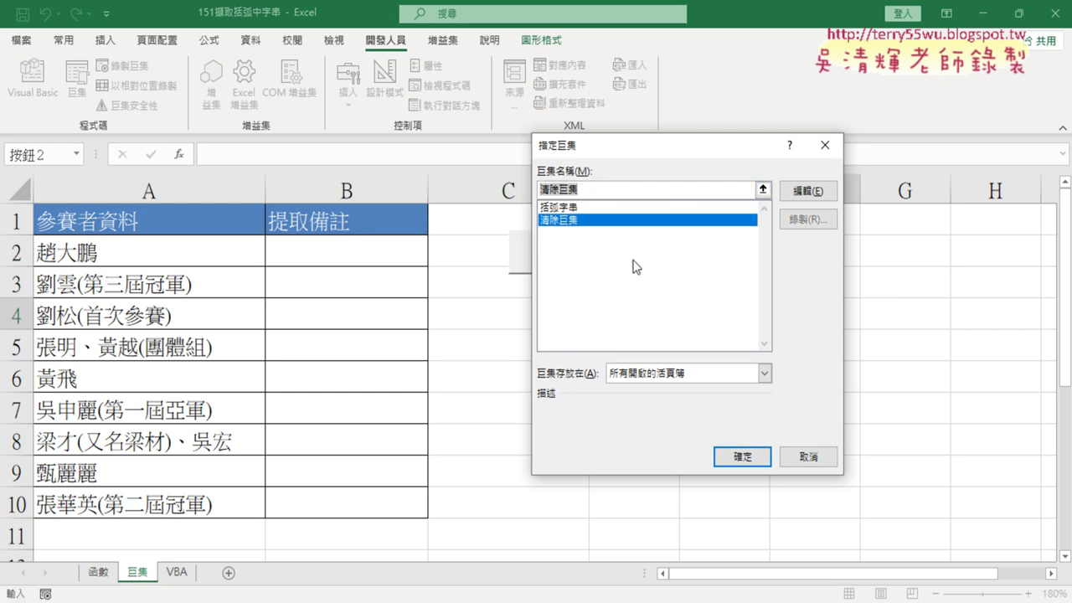
{"action": "left_click", "coordinate": [748, 459]}
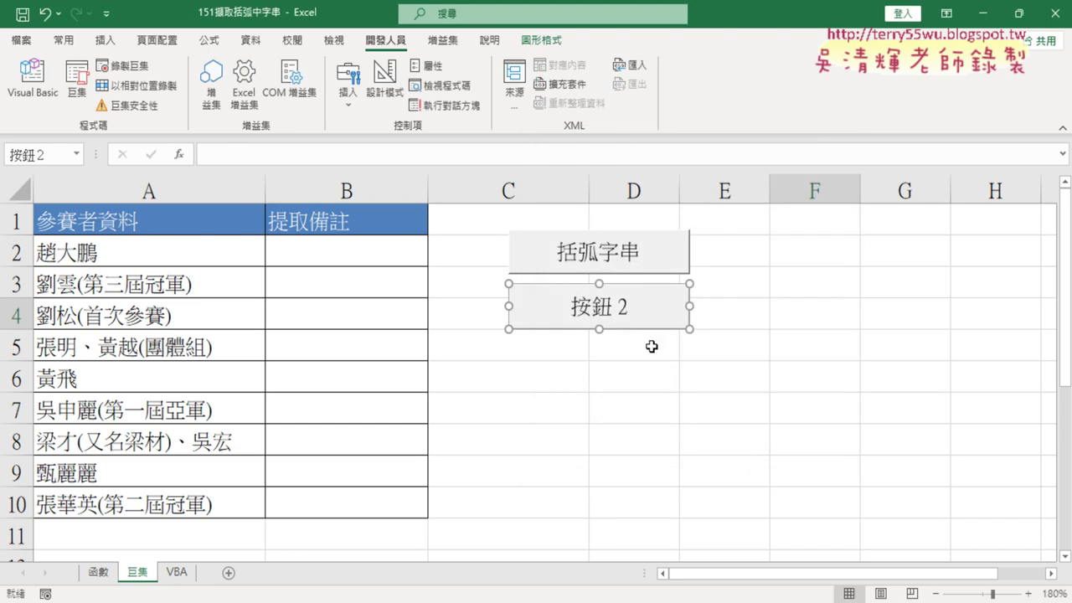
Change the new button's caption to 清除巨集
{"action": "left_click", "coordinate": [572, 306]}
{"action": "key", "text": "Delete"}
{"action": "key", "text": "Delete"}
{"action": "key", "text": "Delete"}
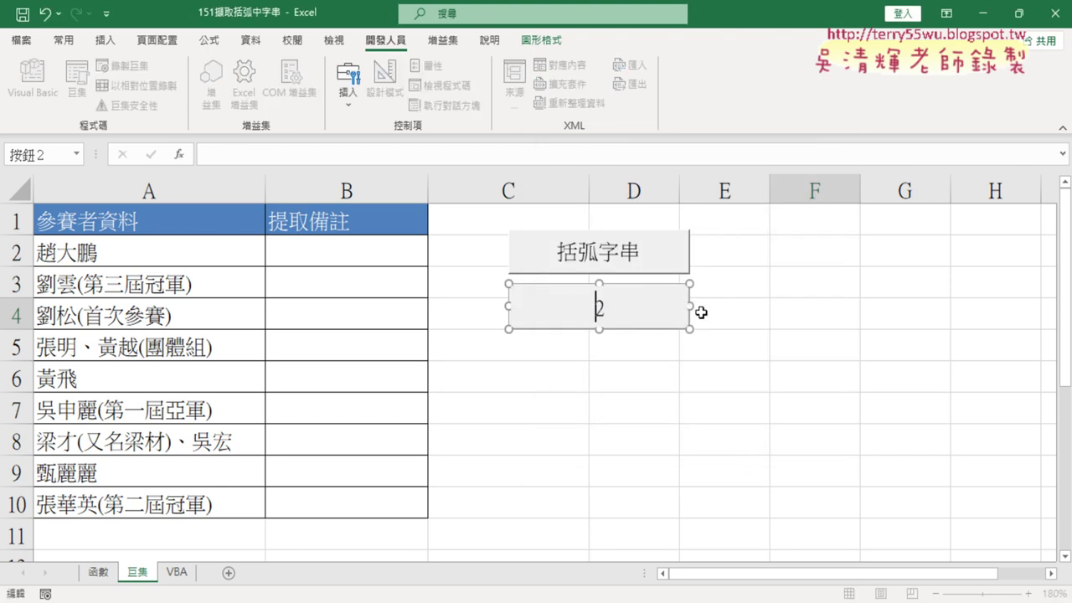
{"action": "key", "text": "Delete"}
{"action": "type", "text": "清除巨集"}
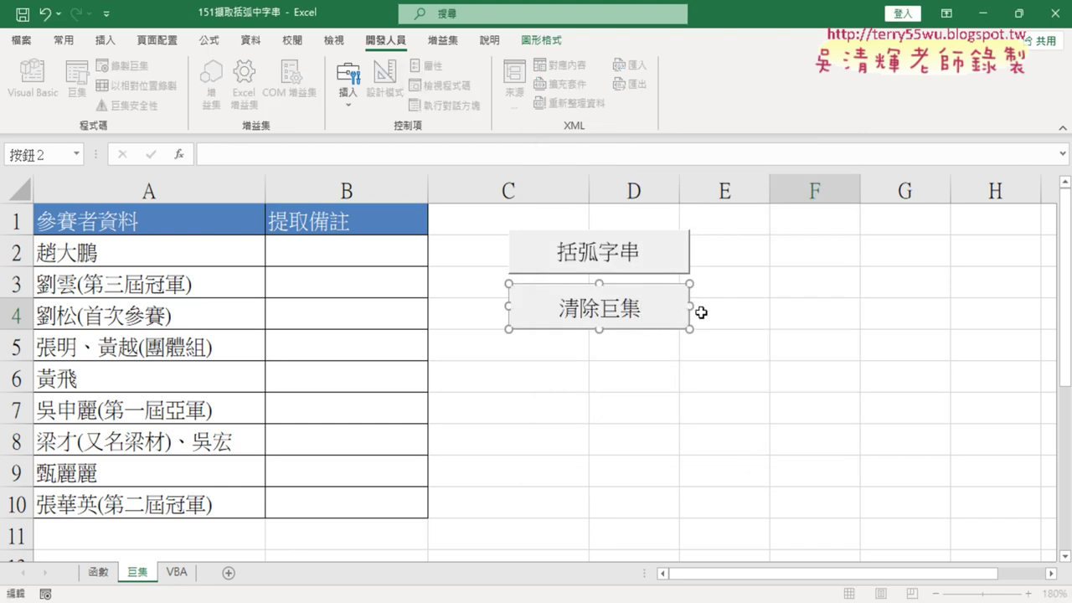
{"action": "left_click", "coordinate": [780, 323]}
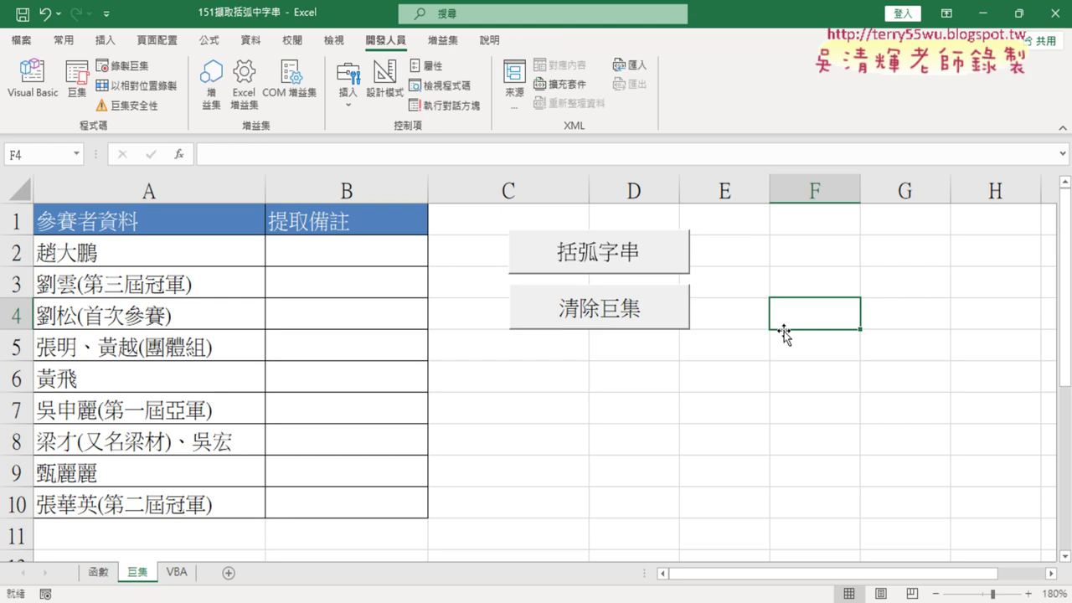
{"action": "left_click", "coordinate": [593, 262]}
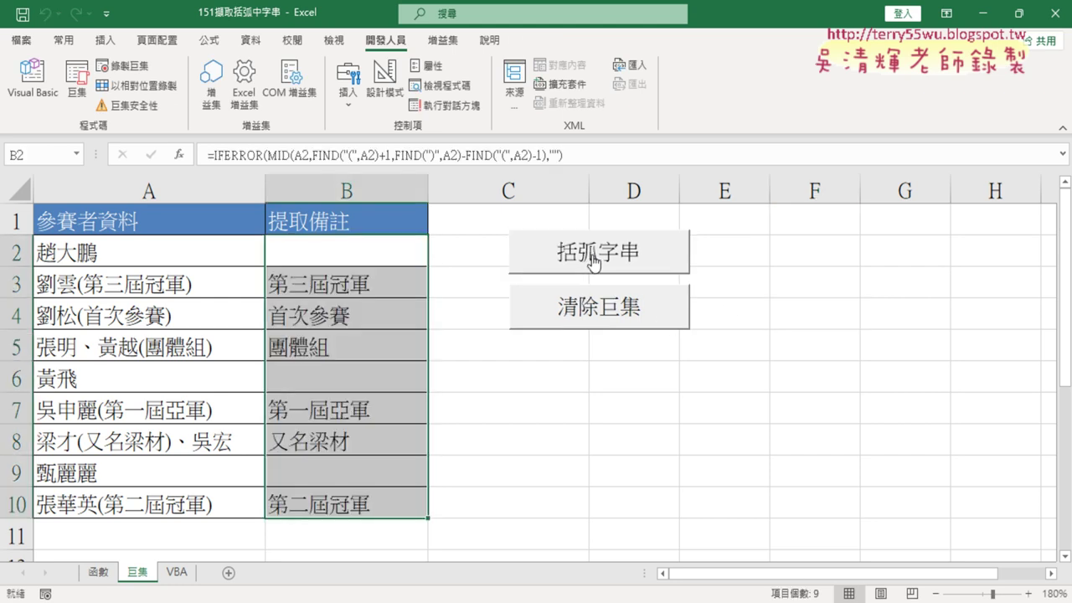
{"action": "left_click", "coordinate": [608, 316]}
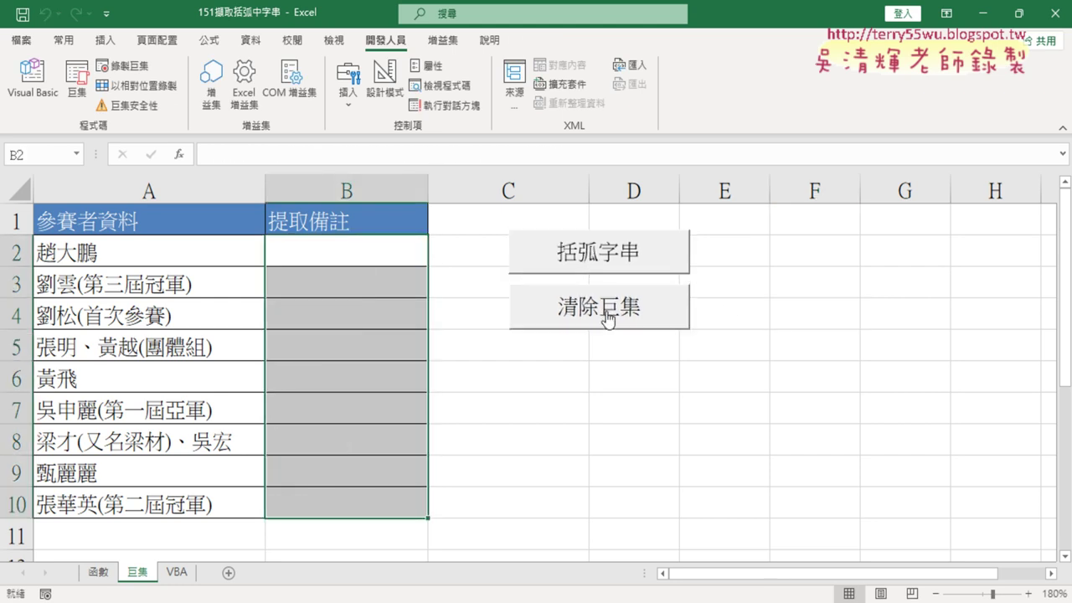
{"action": "left_click", "coordinate": [607, 264]}
{"action": "left_click", "coordinate": [611, 305]}
{"action": "left_click", "coordinate": [609, 261]}
{"action": "left_click", "coordinate": [612, 305]}
{"action": "left_click", "coordinate": [610, 261]}
{"action": "left_click", "coordinate": [612, 305]}
{"action": "left_click", "coordinate": [612, 265]}
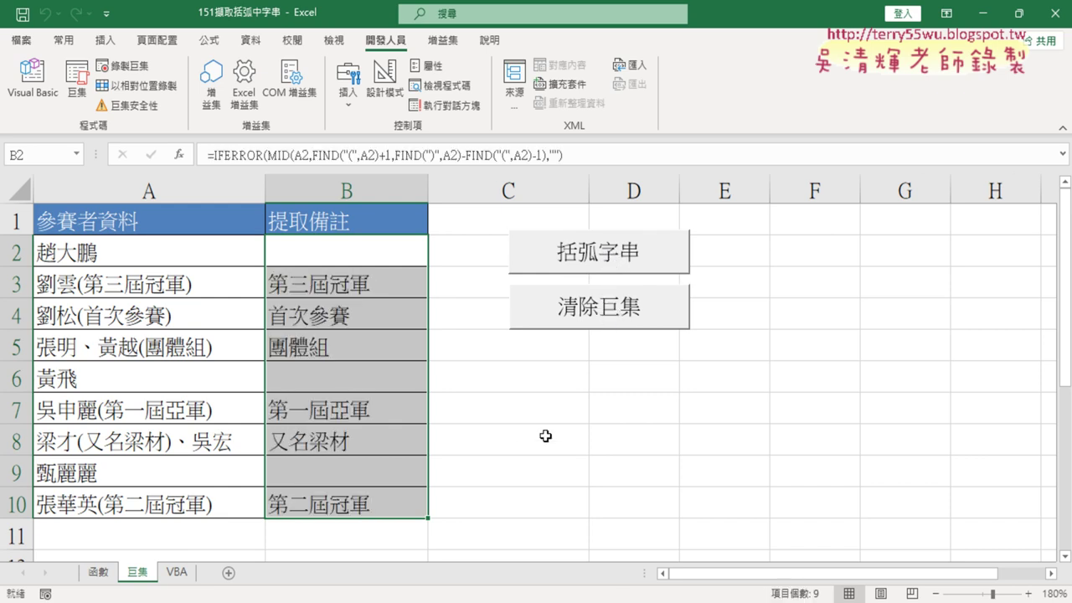
{"action": "left_click", "coordinate": [618, 323]}
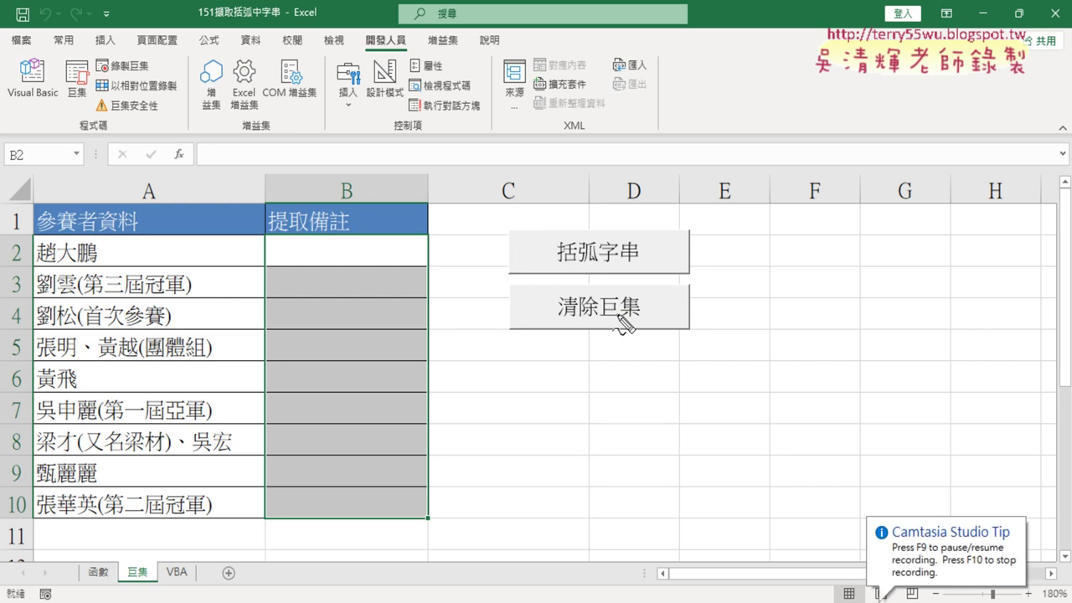
Compare the 函數 sheet with the 巨集 sheet, ending on 巨集
{"action": "left_click_drag", "start_coordinate": [628, 362], "coordinate": [660, 354]}
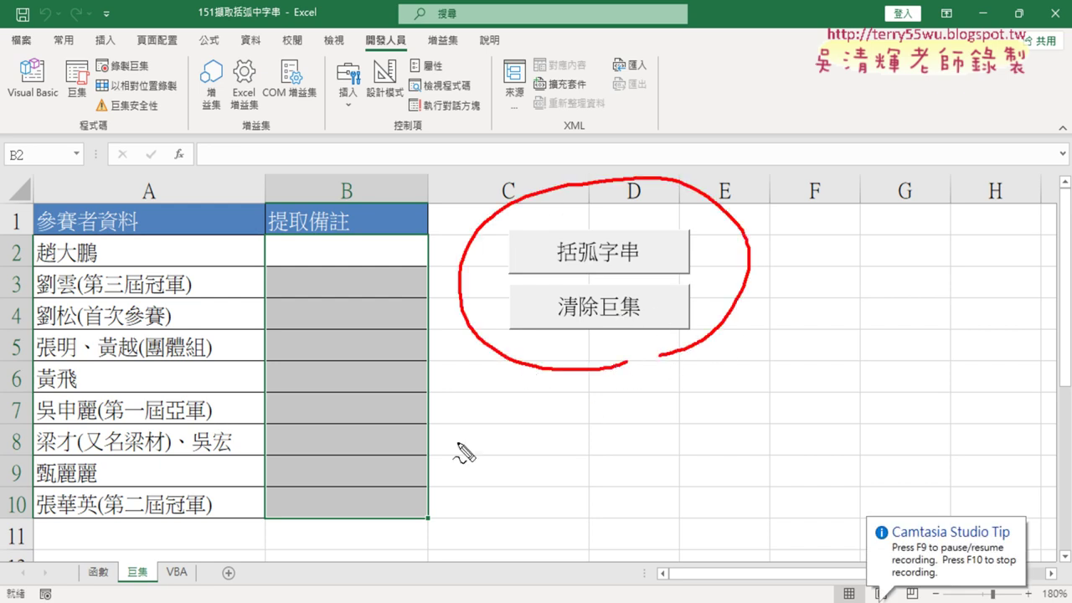
{"action": "left_click_drag", "start_coordinate": [134, 596], "coordinate": [163, 577]}
{"action": "left_click_drag", "start_coordinate": [59, 478], "coordinate": [117, 540]}
{"action": "left_click_drag", "start_coordinate": [117, 540], "coordinate": [134, 515]}
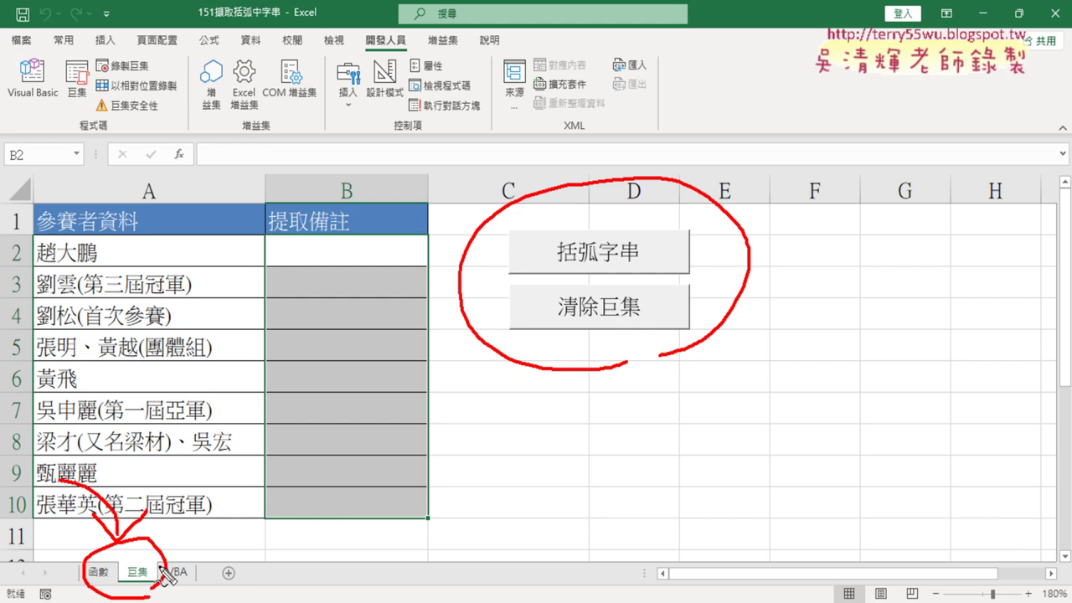
{"action": "key", "text": "Escape"}
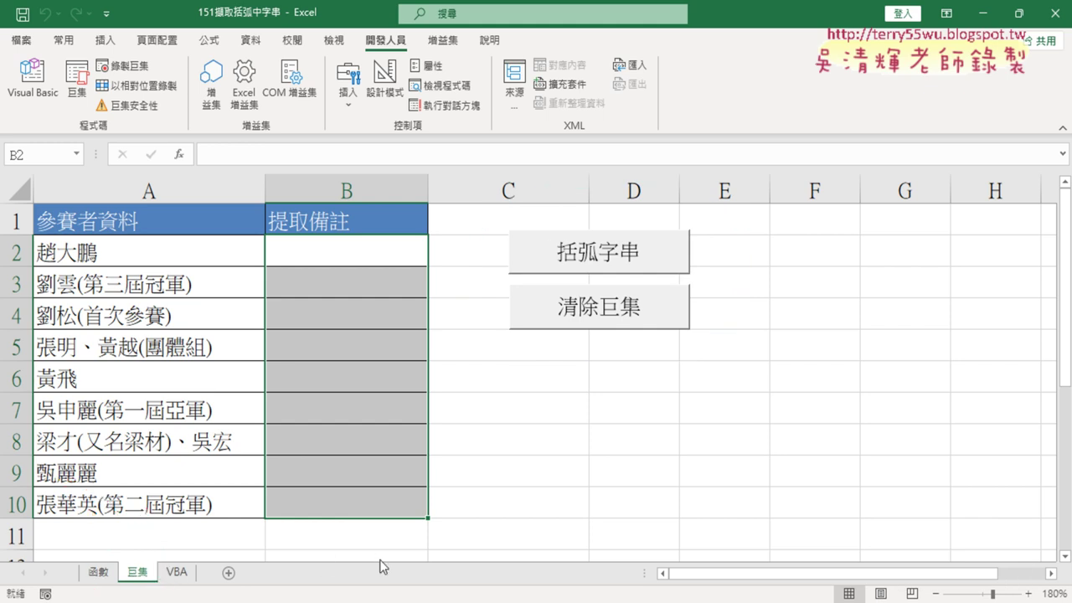
{"action": "left_click", "coordinate": [99, 574]}
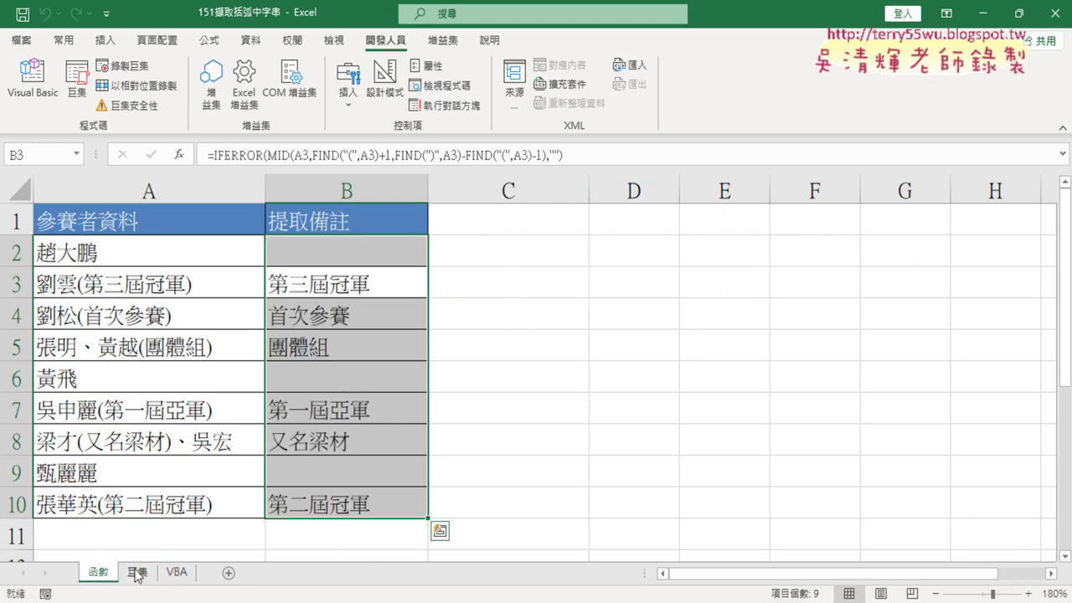
{"action": "left_click", "coordinate": [136, 576]}
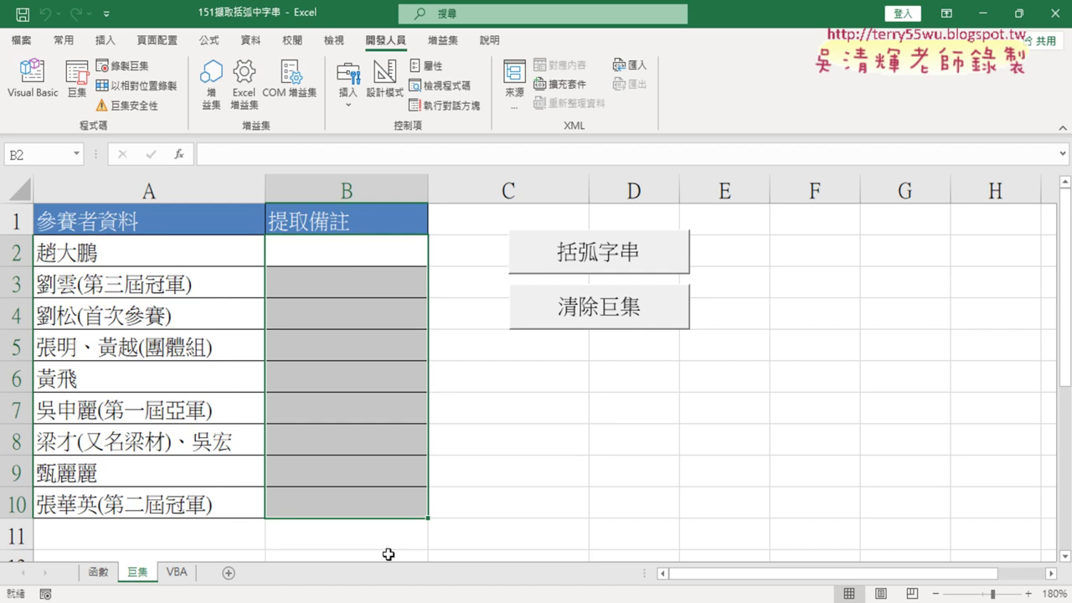
Open Excel Options via More Commands and go to Customize Ribbon
{"action": "left_click", "coordinate": [105, 14]}
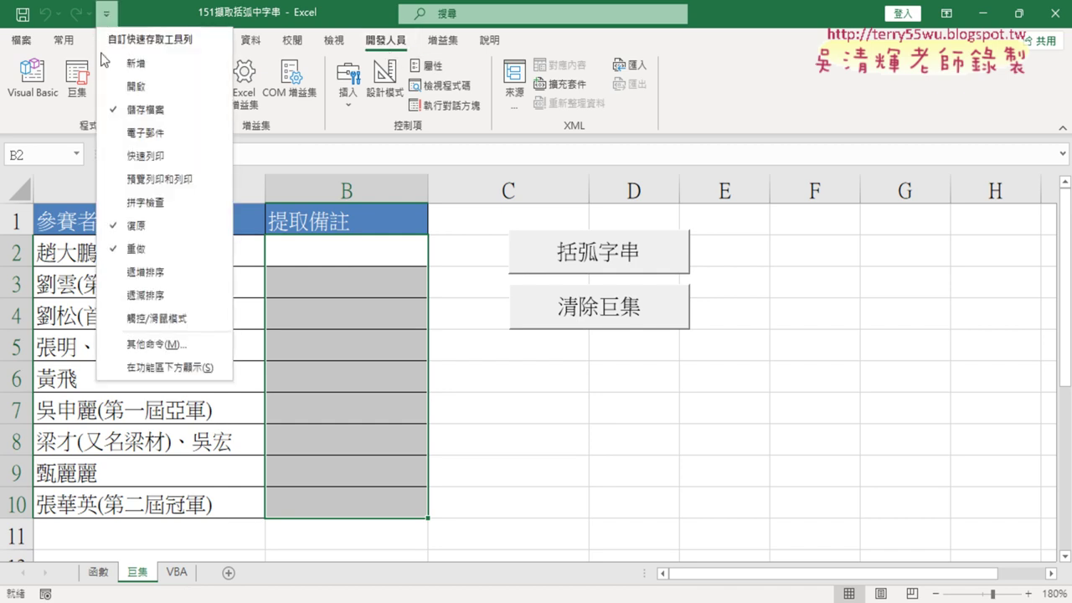
{"action": "left_click", "coordinate": [165, 344]}
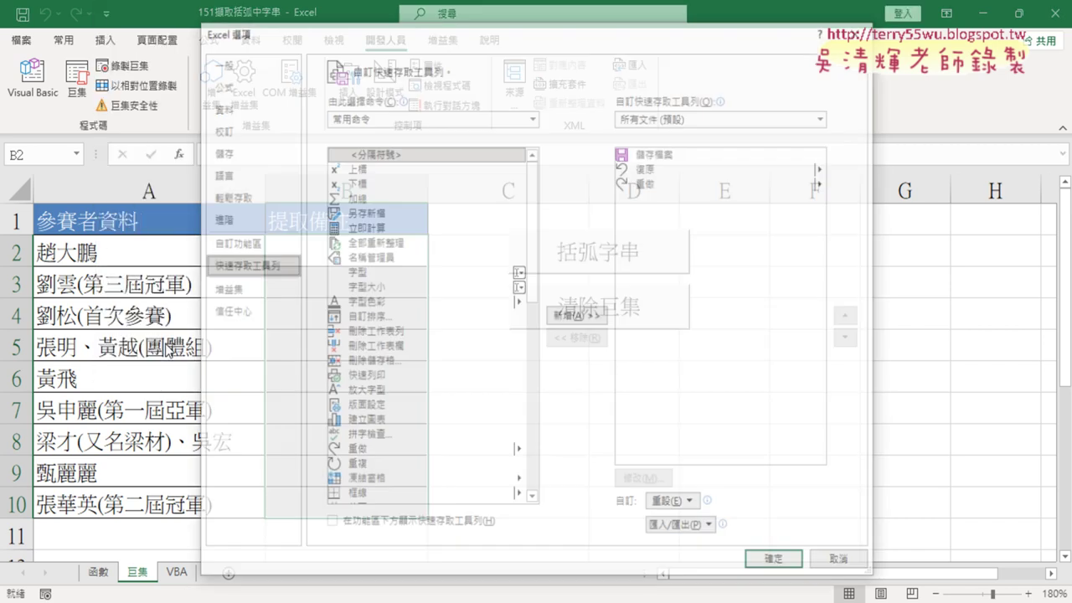
{"action": "left_click", "coordinate": [241, 245]}
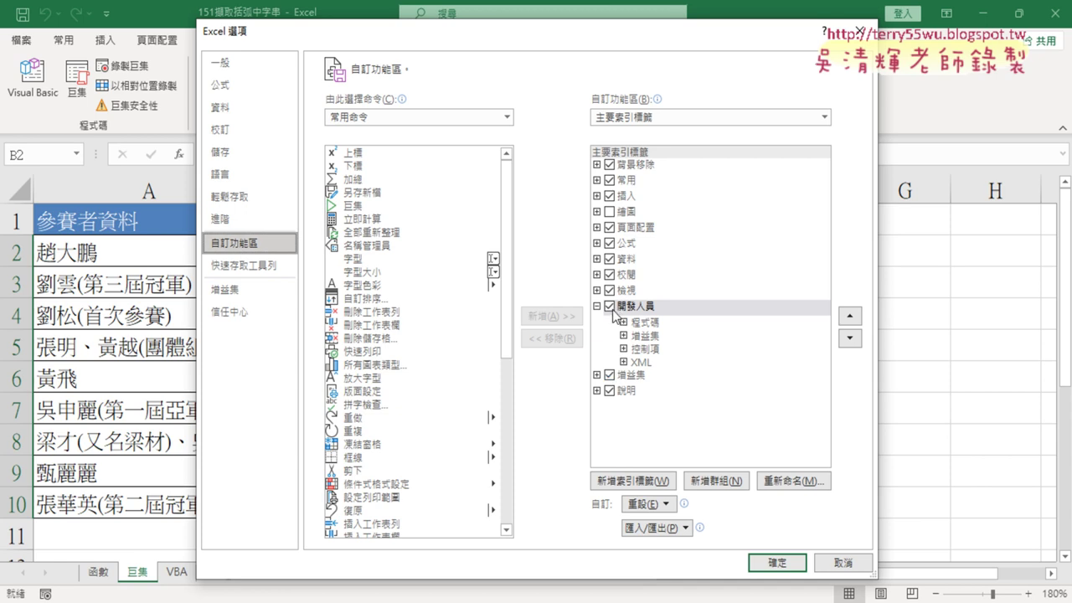